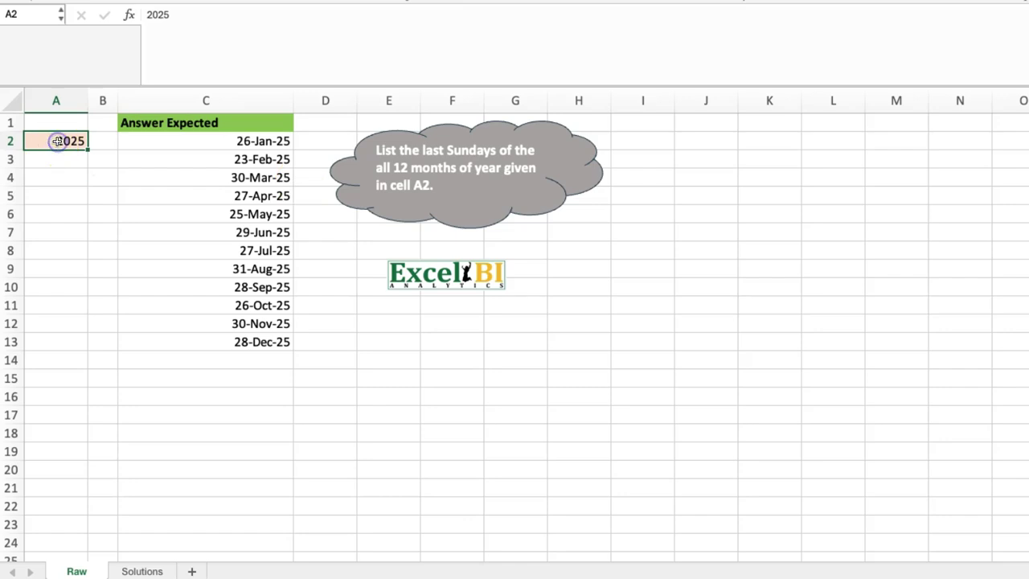
Review the expected last-Sunday dates for January, February and December in column C
click(251, 141)
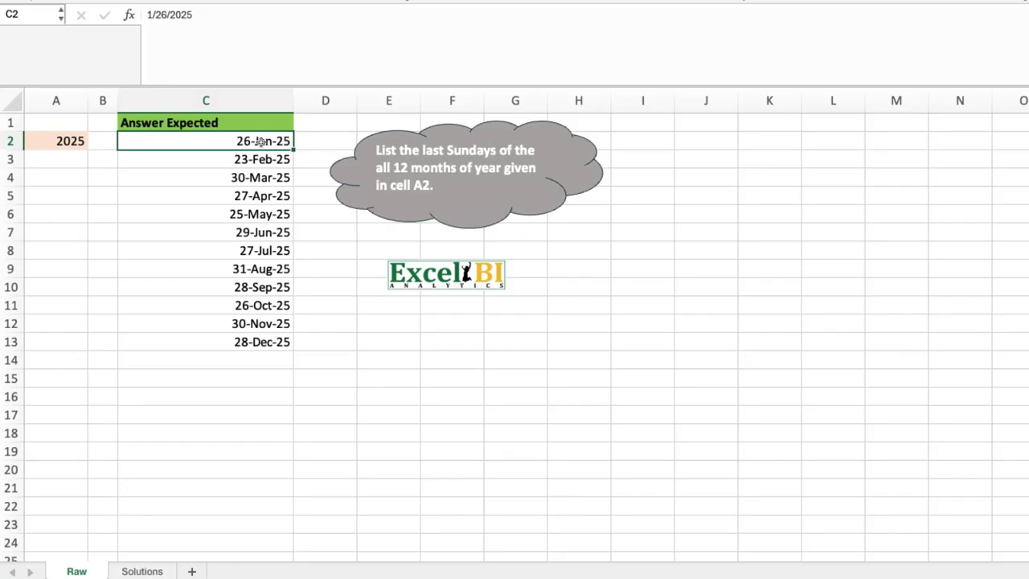
click(257, 158)
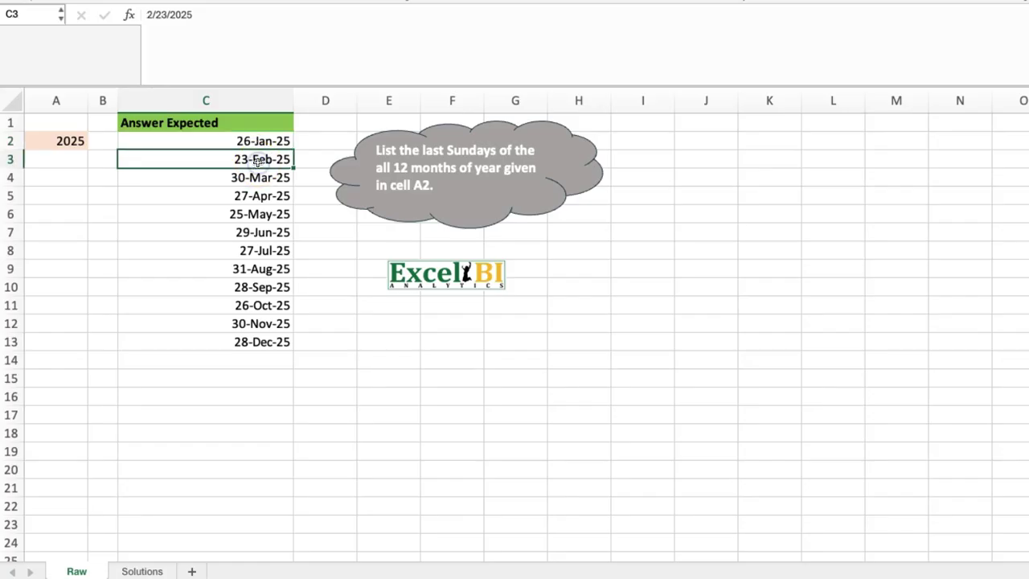
click(260, 347)
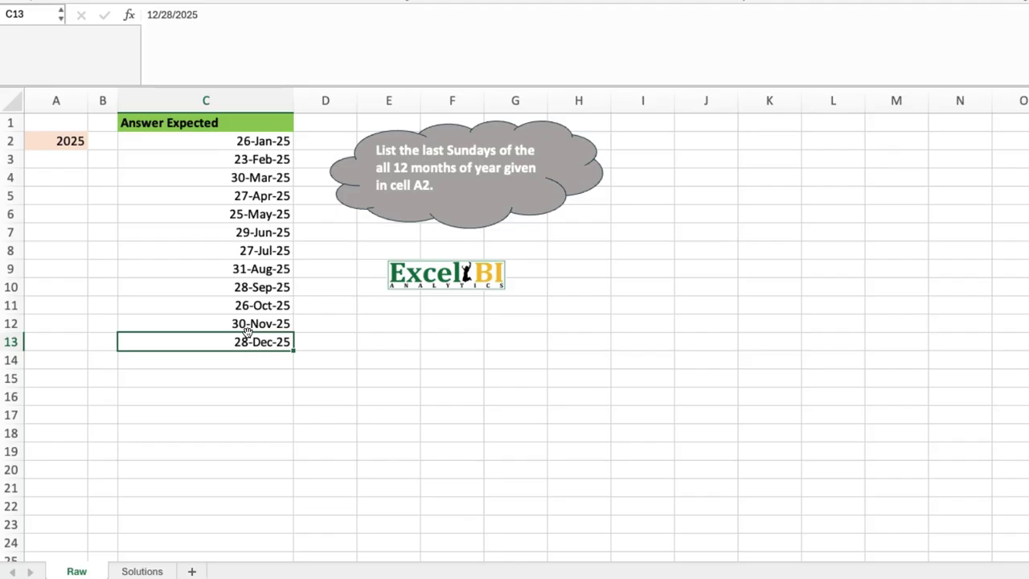
On the Solutions sheet, generate all dates of the year from A2 in cell E2 with =DATE(A2,1,SEQUENCE(365))
click(147, 571)
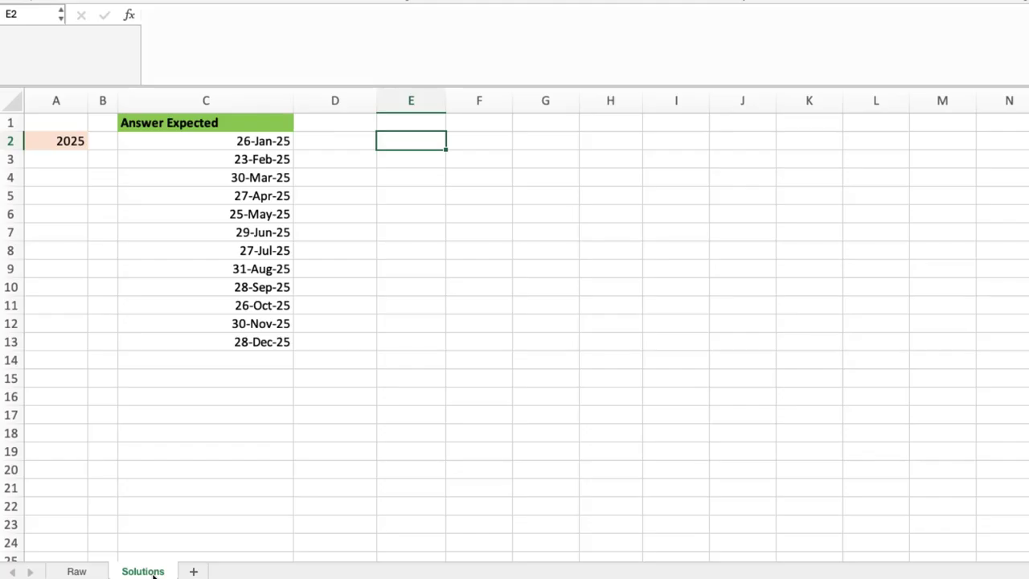
click(413, 141)
text(=dat)
key(Tab)
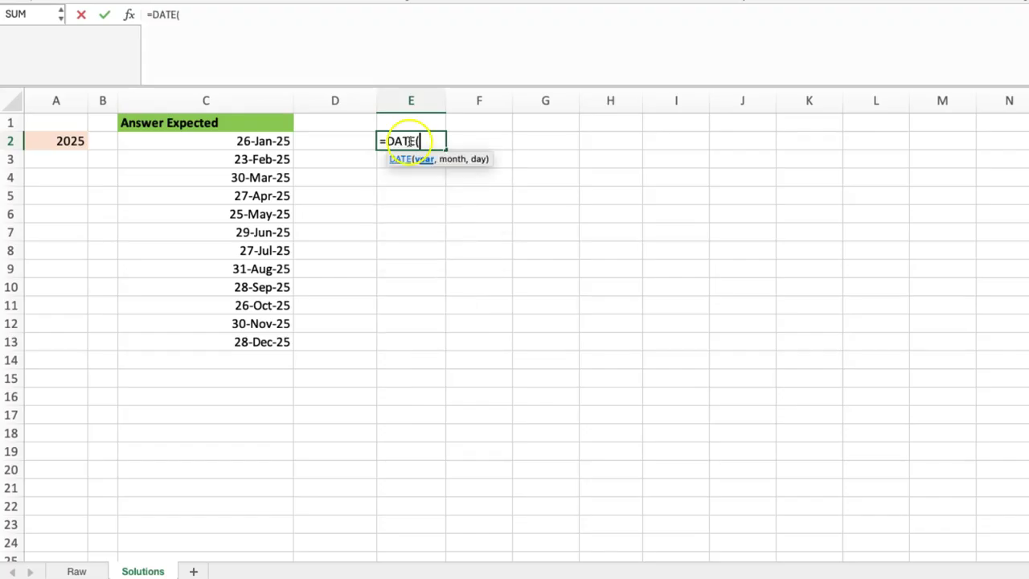
click(64, 140)
text(,)
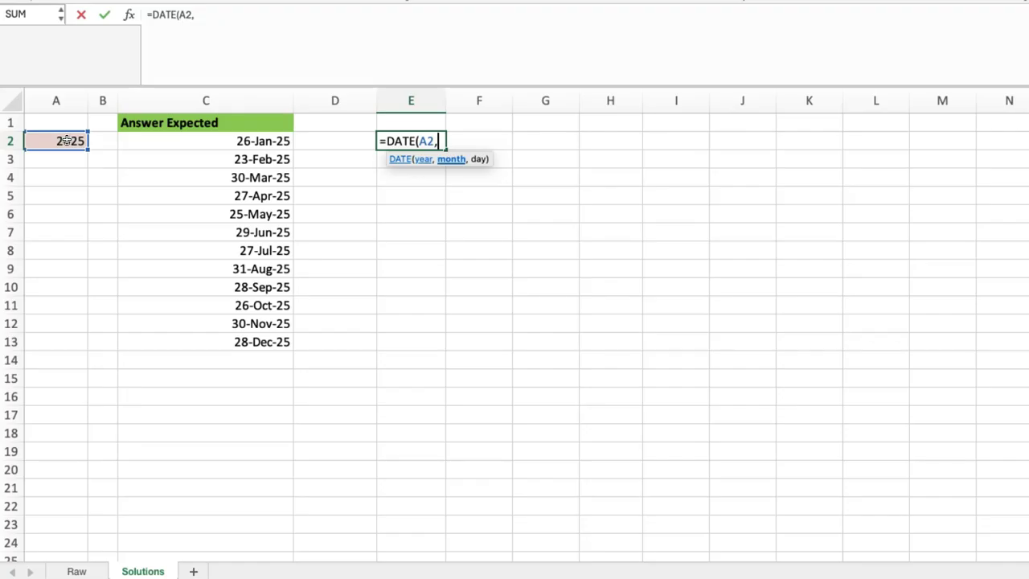
text(1,)
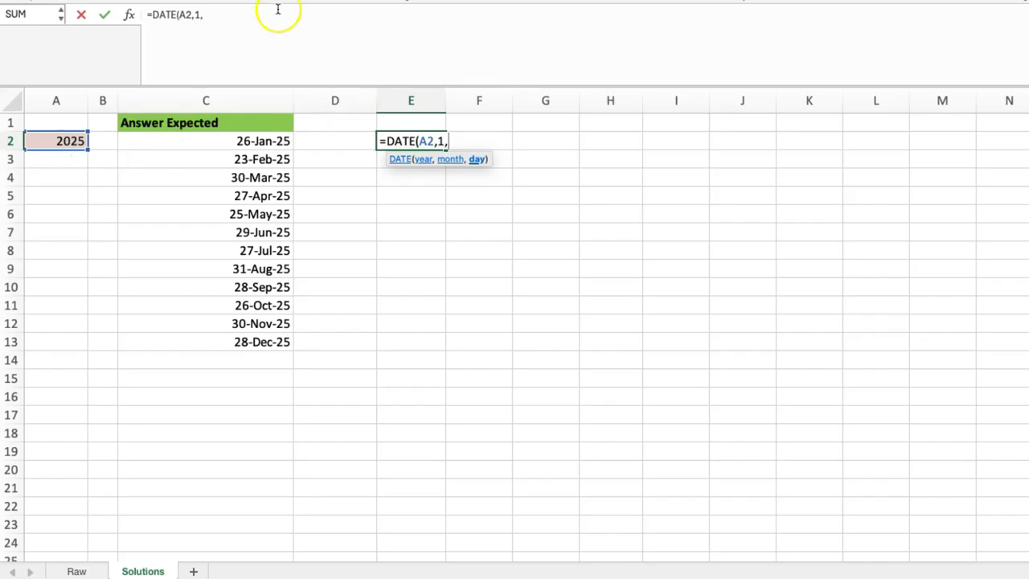
click(237, 14)
text(seque)
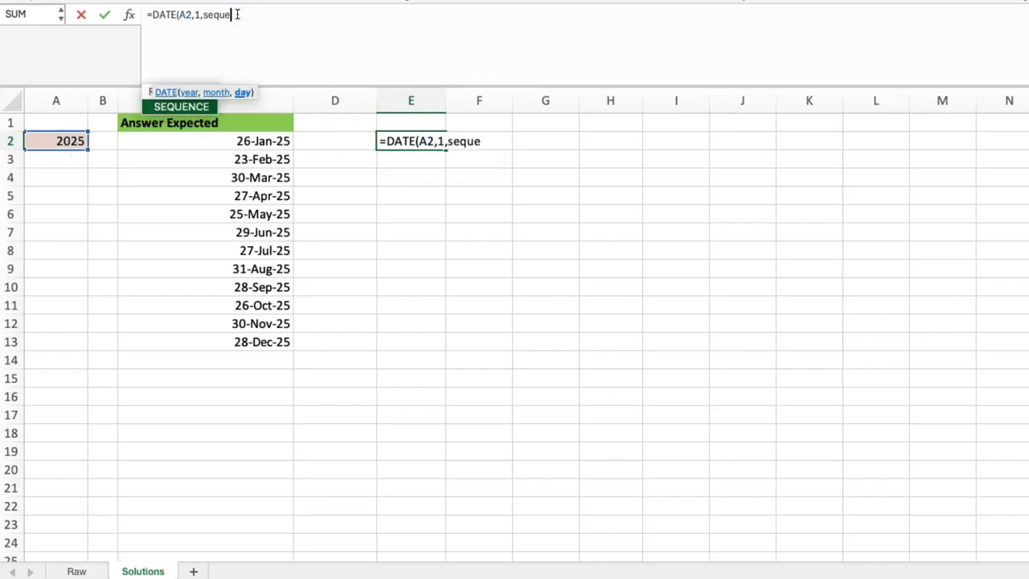
key(Tab)
text(365)
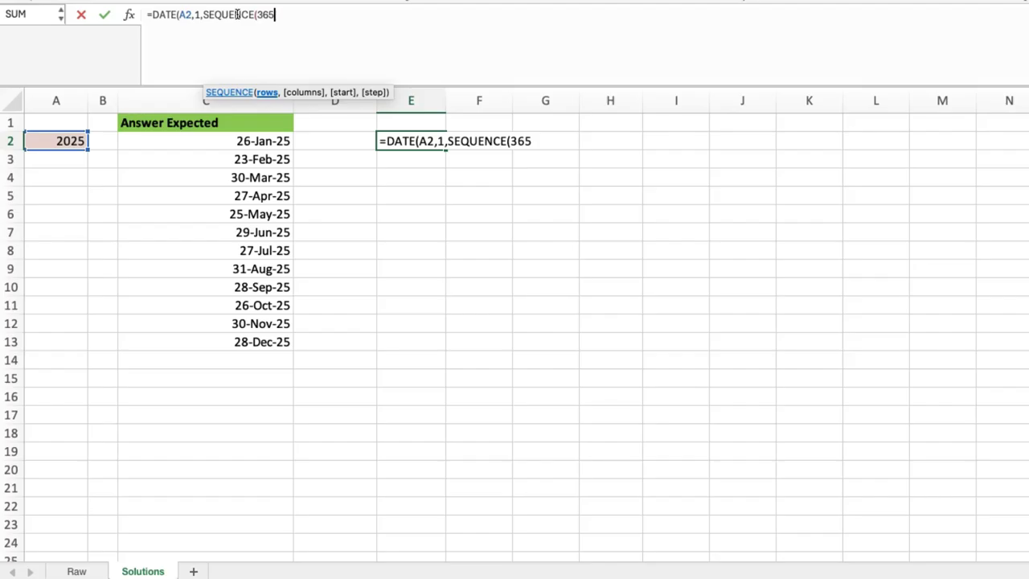
text()))
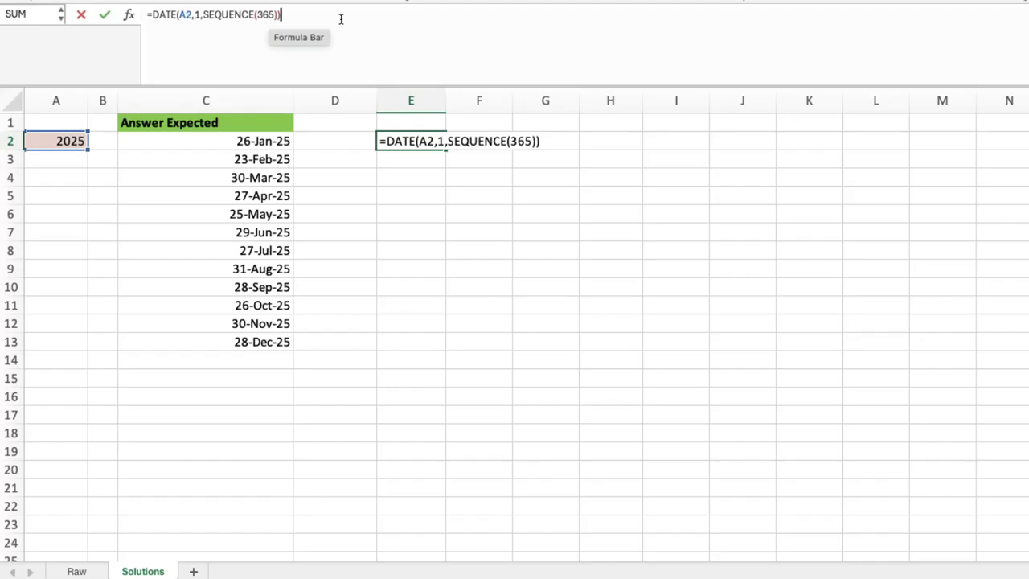
key(ctrl+Return)
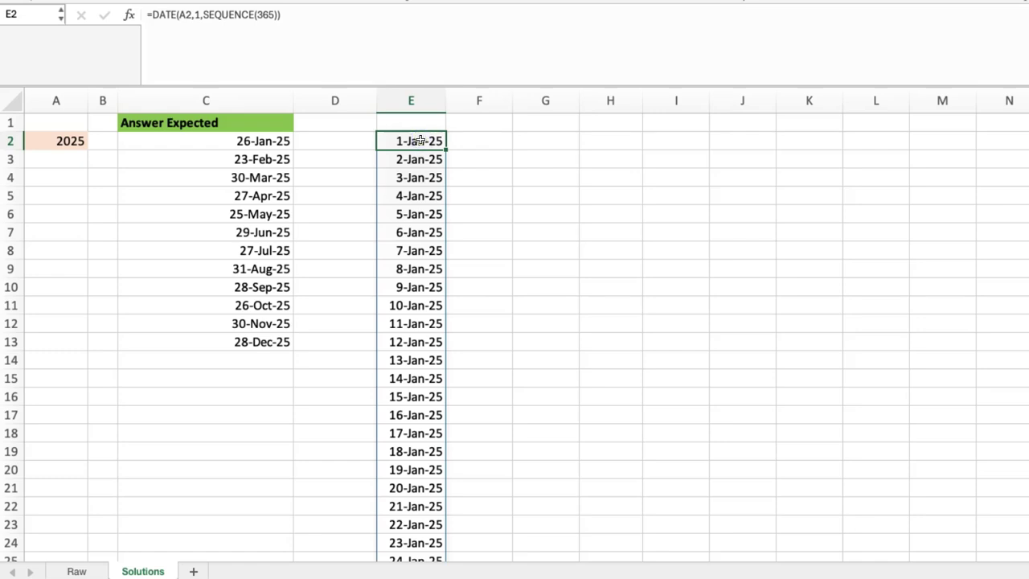
Check the last and first dates of the generated list in column E
key(ctrl+Down)
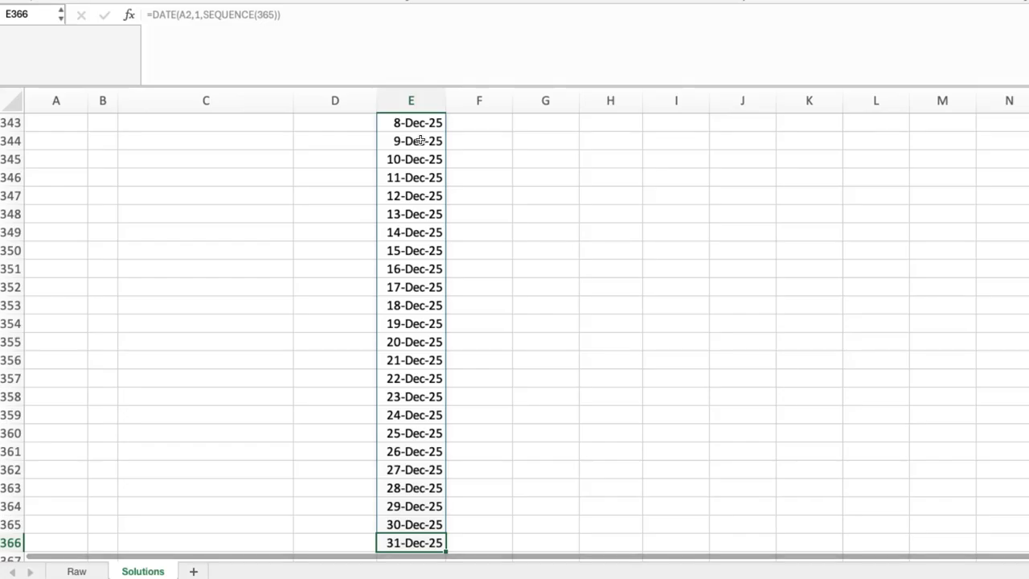
key(ctrl+Up)
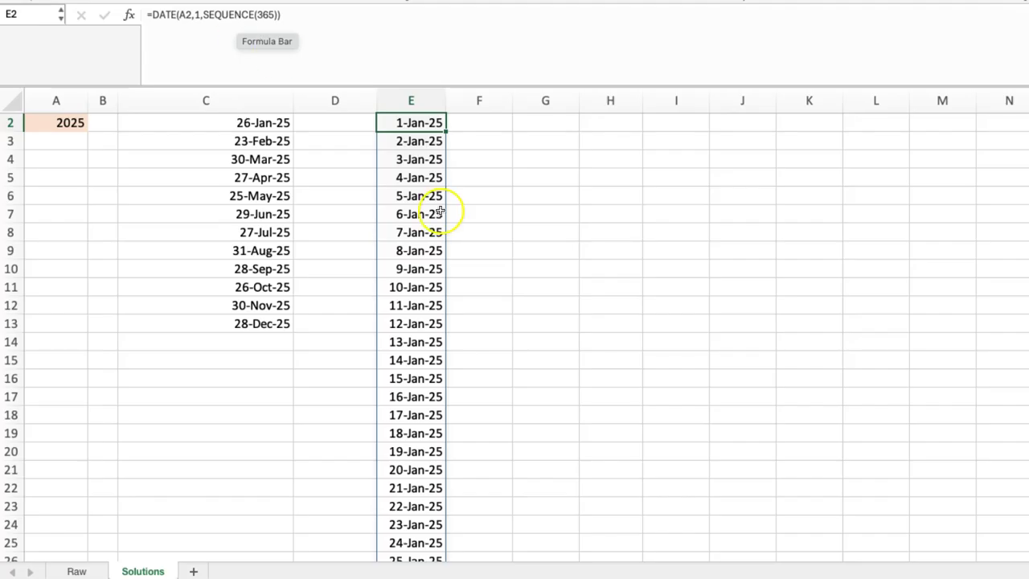
scroll(421, 216, up, 1)
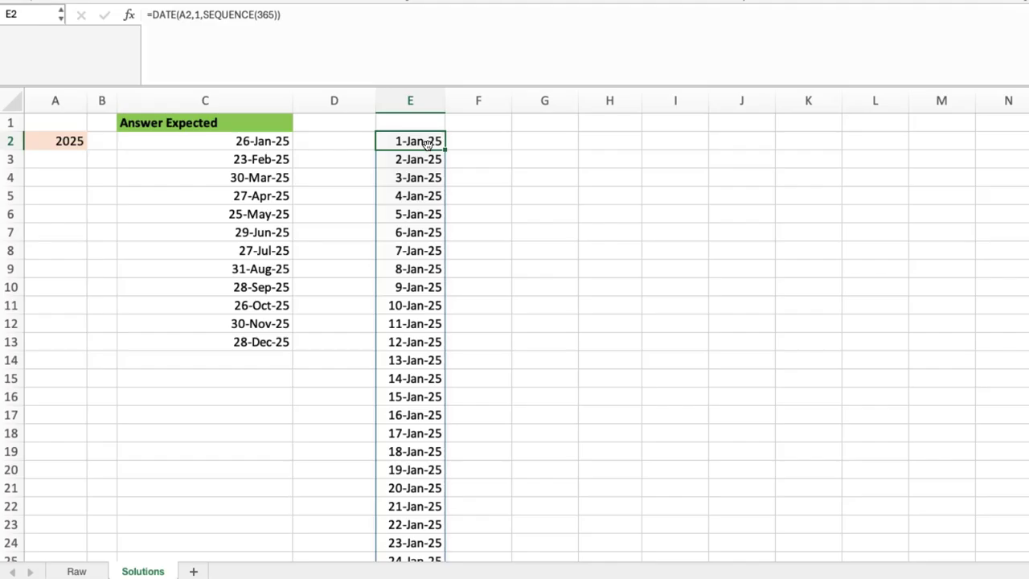
Wrap the DATE formula in E2 in LET, assigning the date list to the name a, and start a new formula line
click(152, 15)
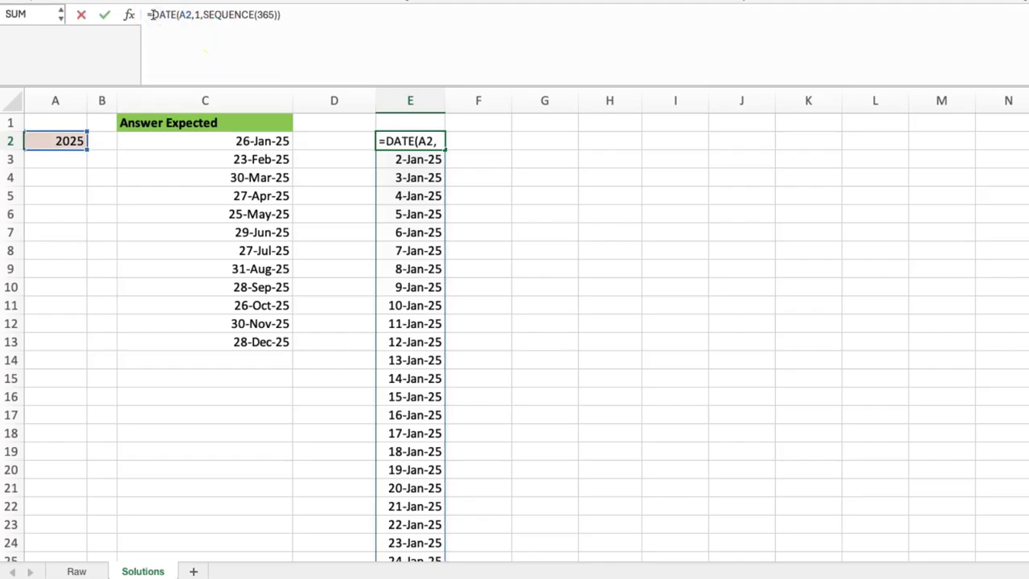
text(LET(a,)
click(337, 14)
text(,)
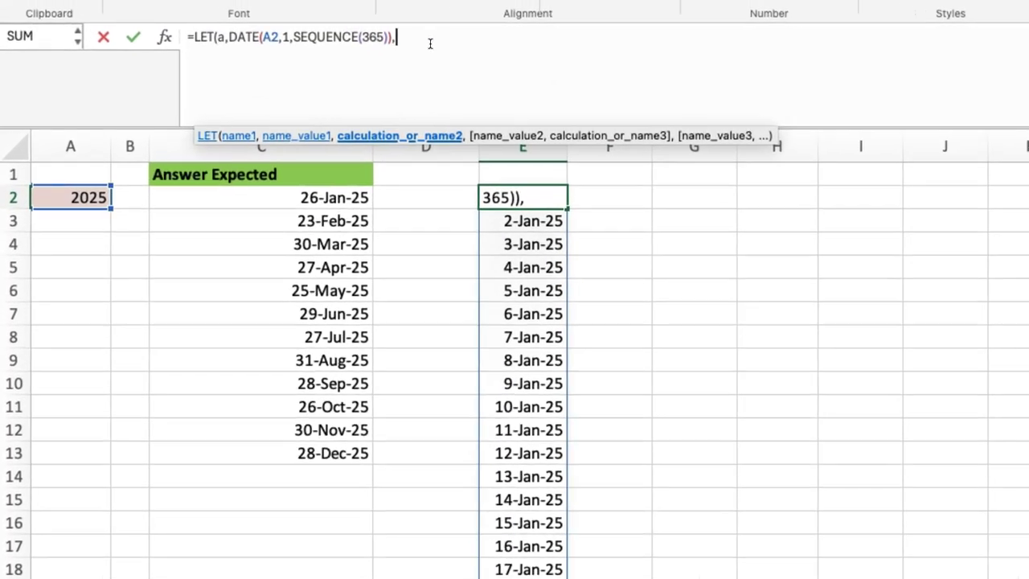
key(alt+Return)
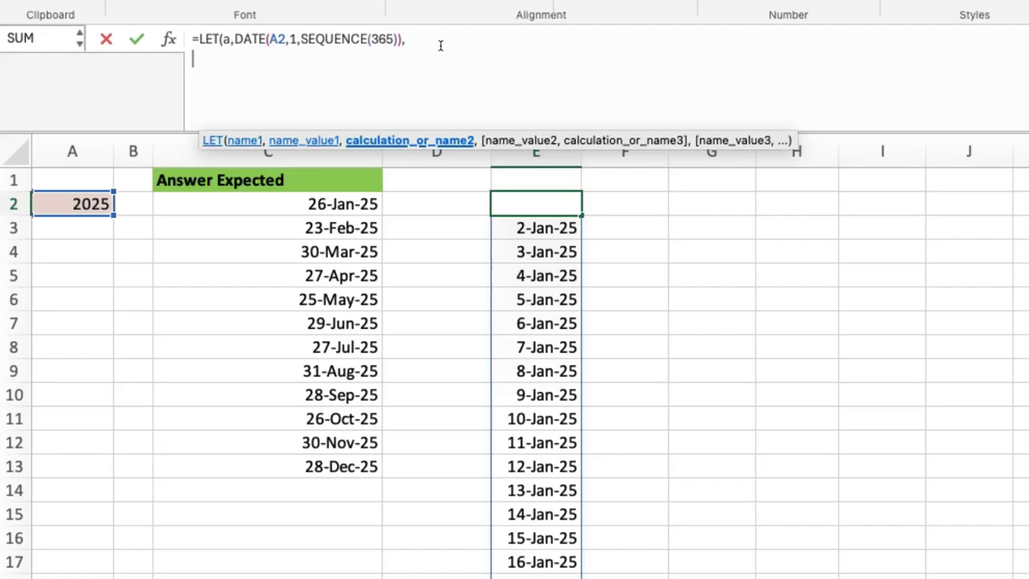
Complete the LET formula in E2 with FILTER(a,WEEKDAY(a)=1) to keep only the Sundays
text(filte)
key(Tab)
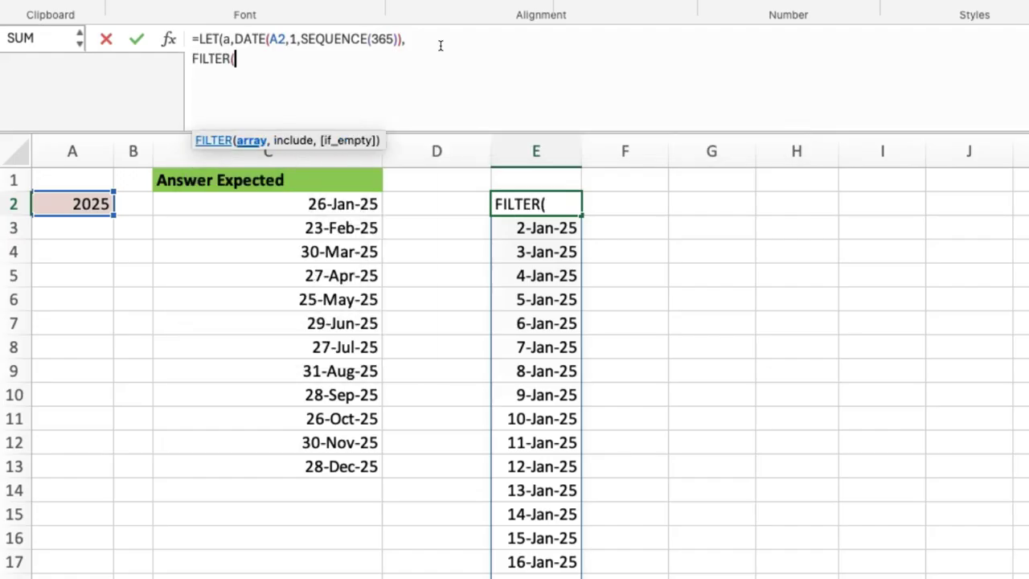
text(a,)
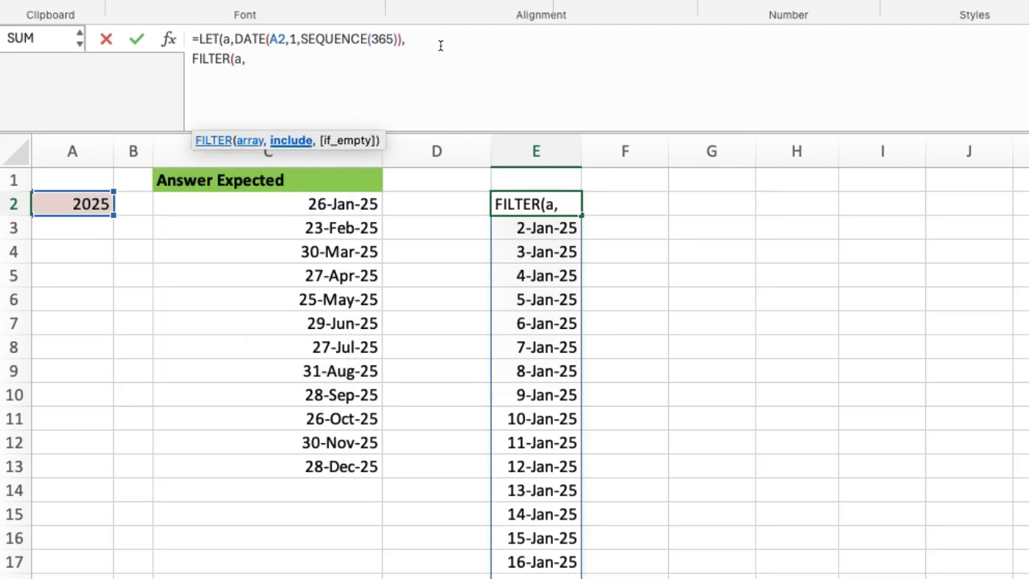
text(weekd)
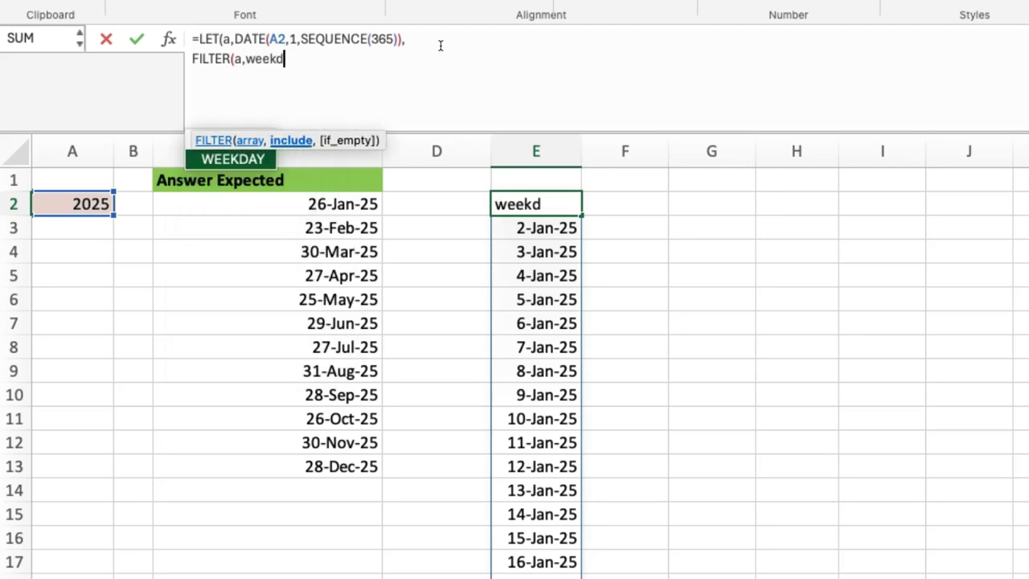
text(ay(a)=1)
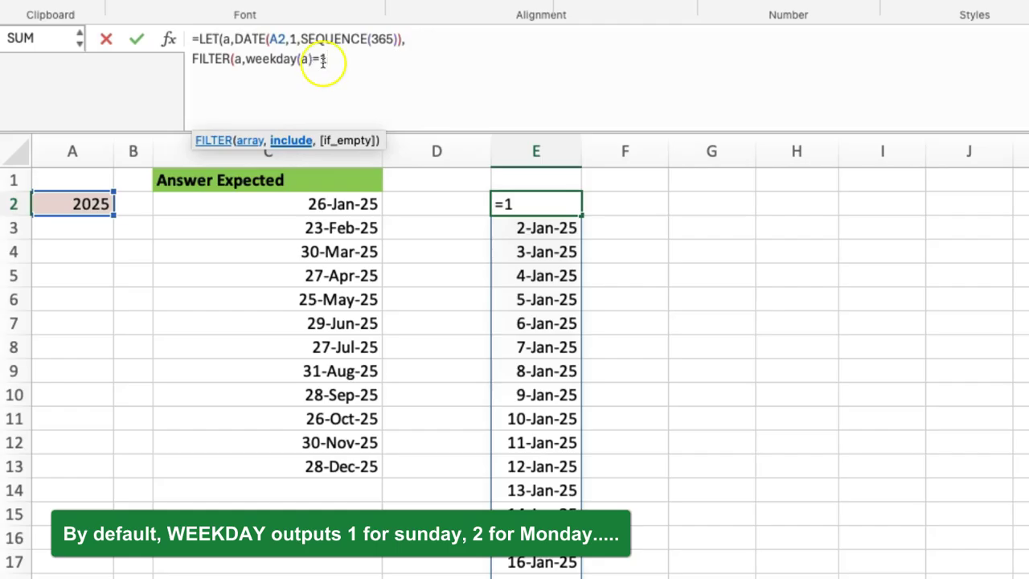
text())
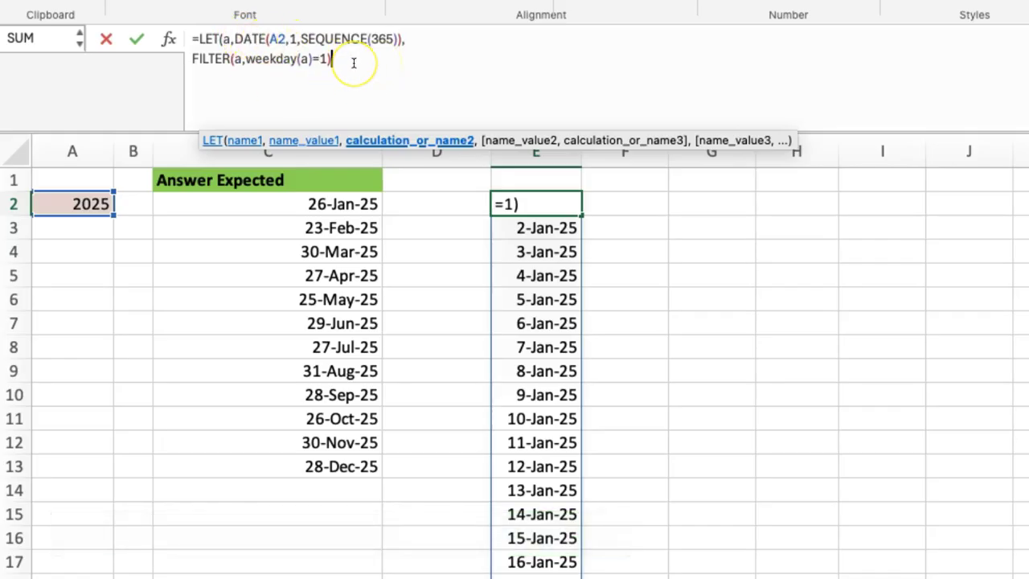
text())
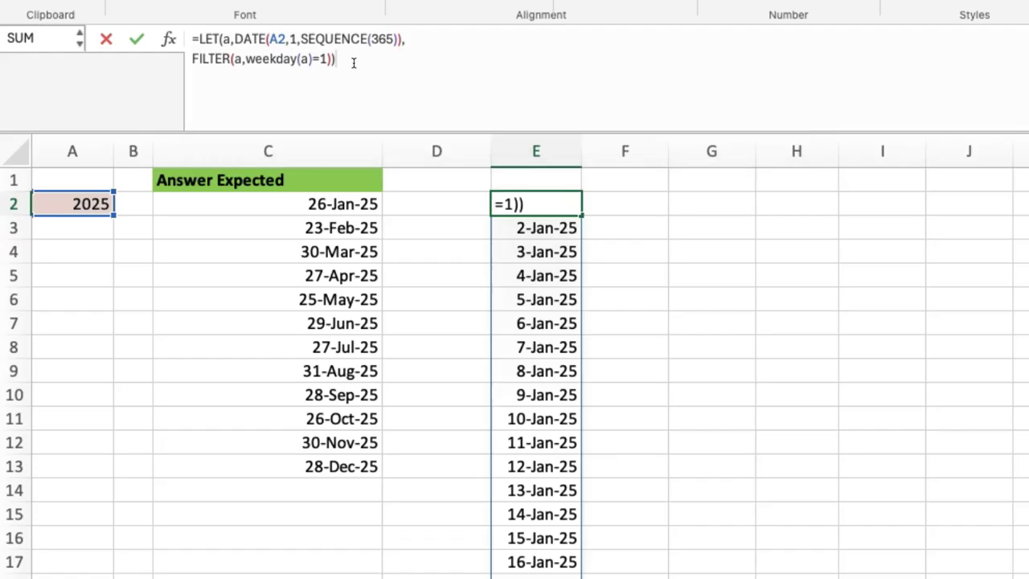
key(Return)
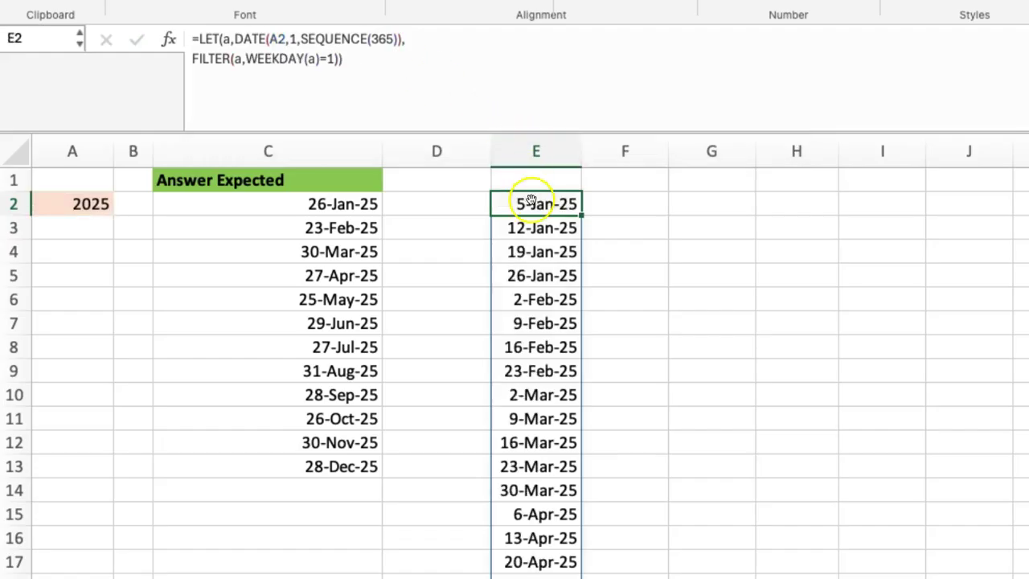
Check the count and the end of the filtered Sunday list in column E
key(ctrl+shift+Down)
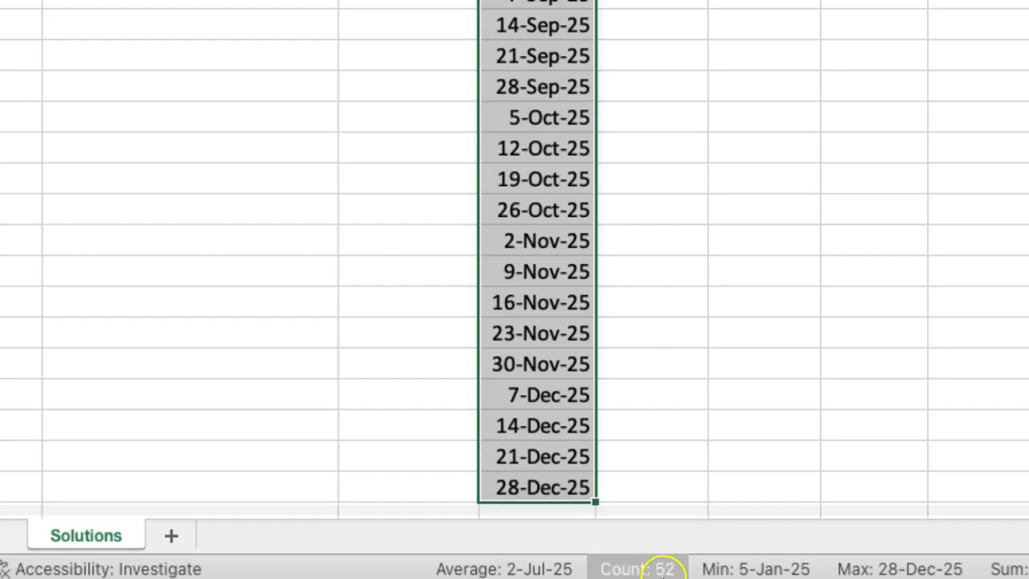
click(530, 179)
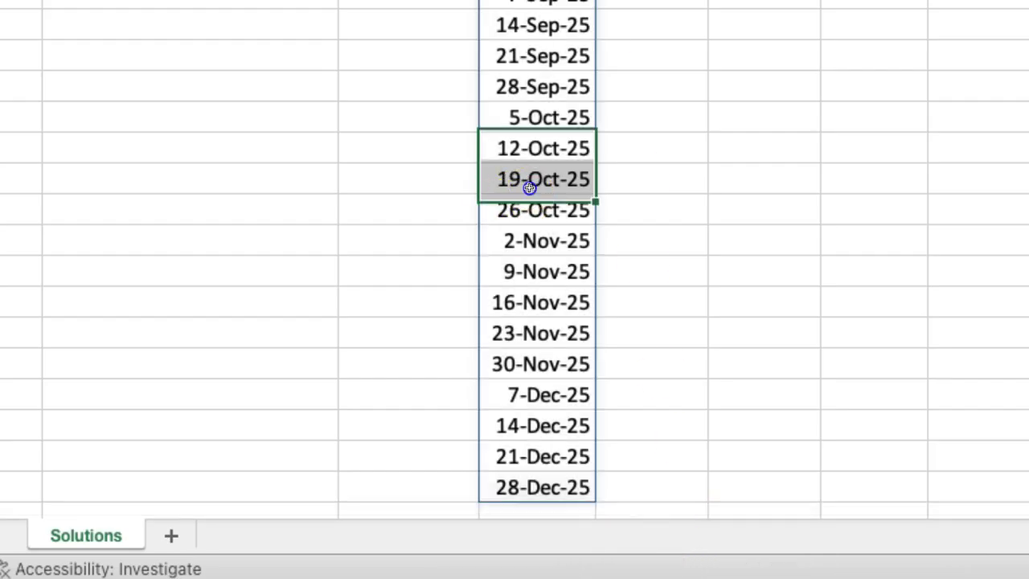
key(ctrl+Up)
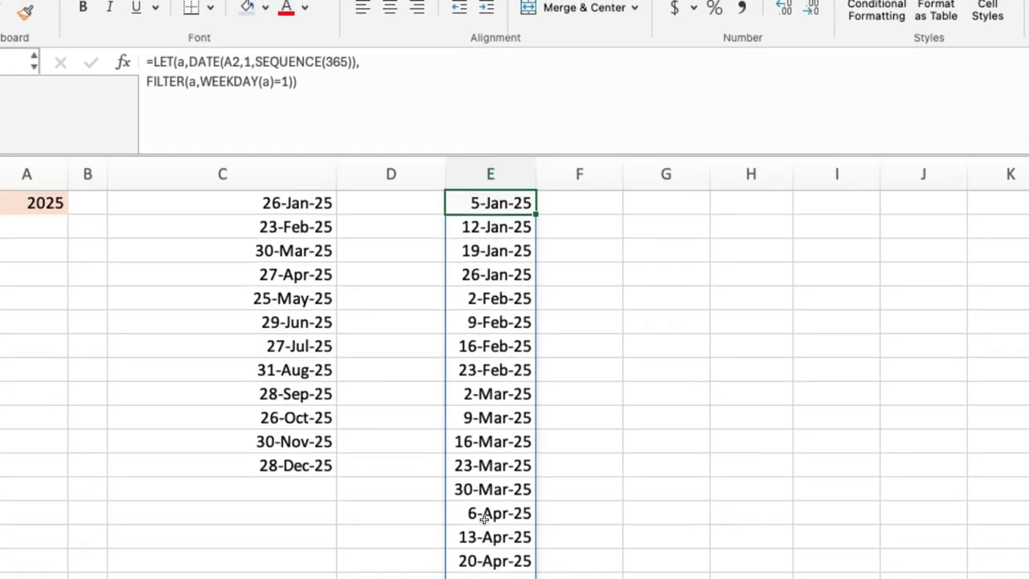
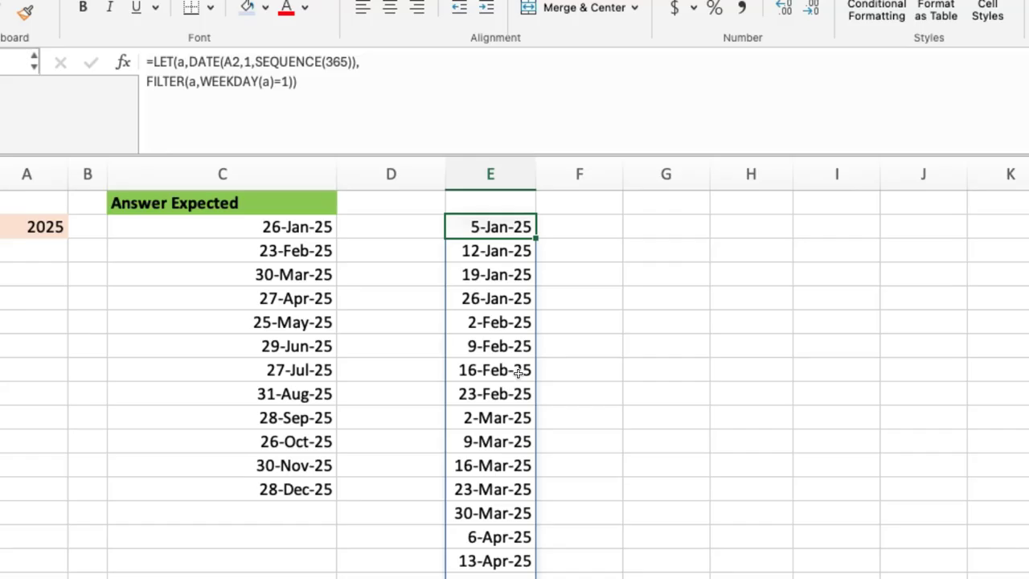
Enter =E2:E5 in cell F2 to list the January Sundays separately
click(610, 231)
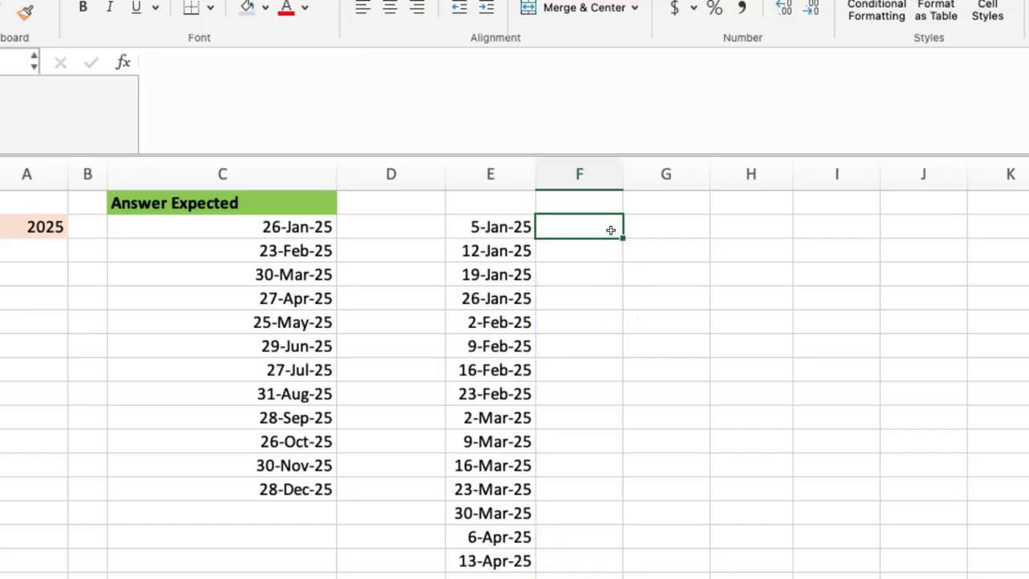
text(=)
key(Left)
key(shift+Down)
key(shift+Down)
key(shift+Down)
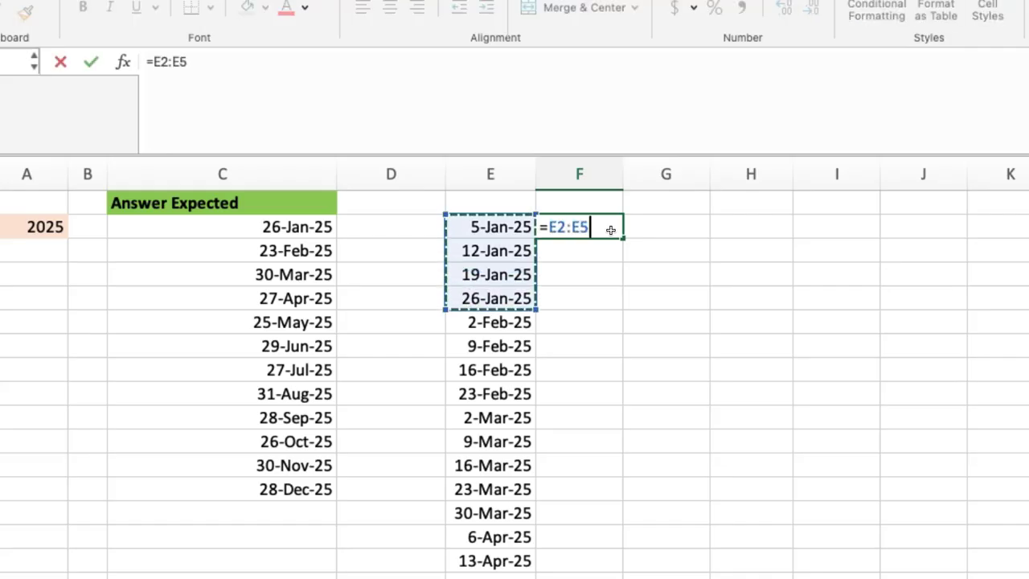
key(ctrl+Return)
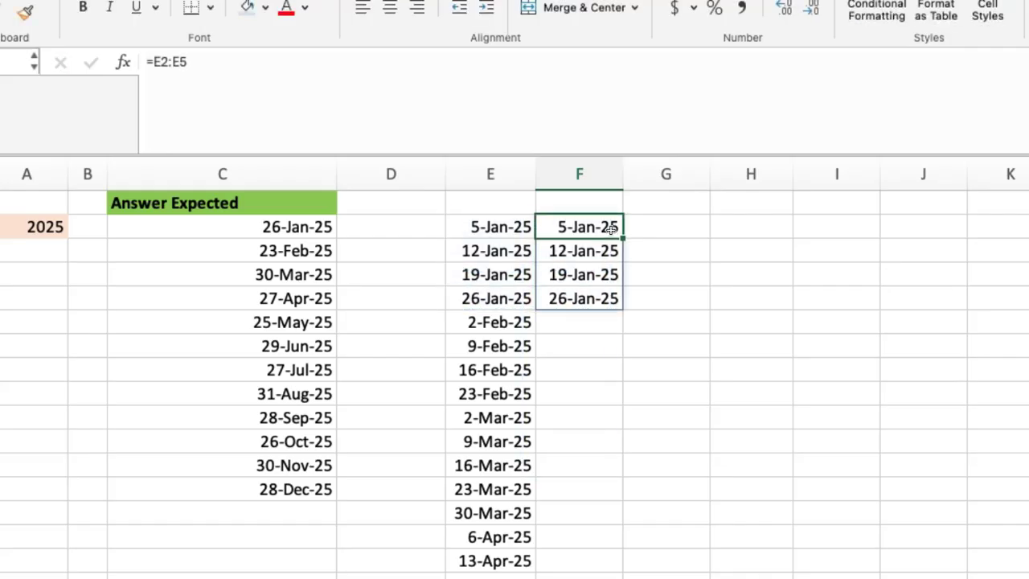
Enter =TAKE(F2#,-1) in cell G2 to return the last of the January Sundays
key(Right)
text(=take)
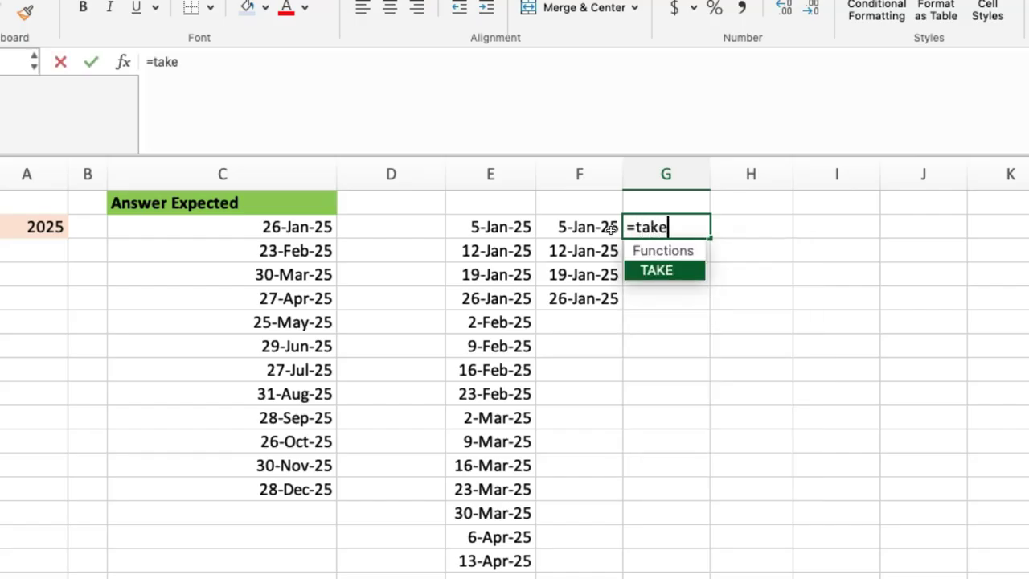
key(Tab)
click(611, 229)
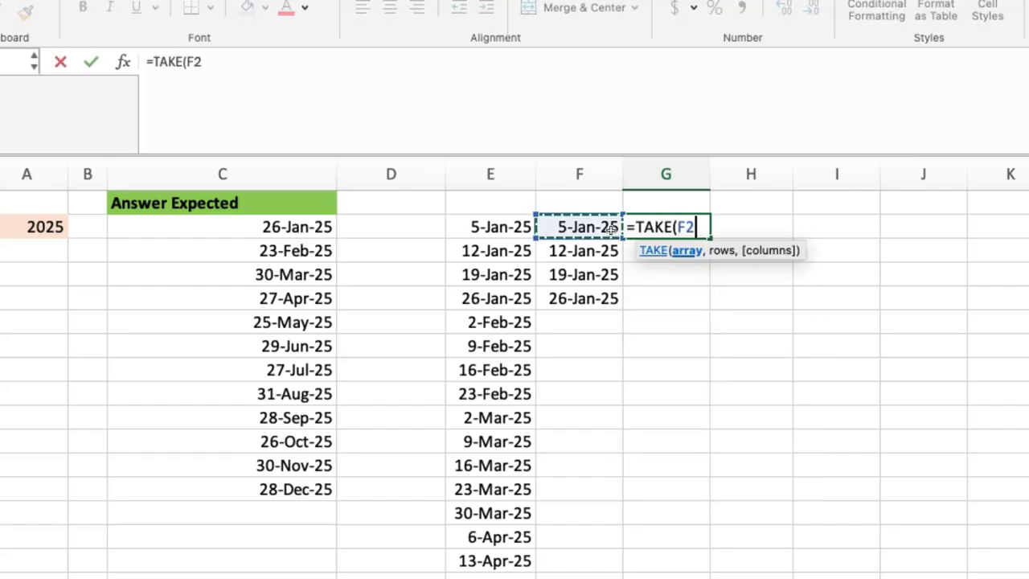
text(#,-1)
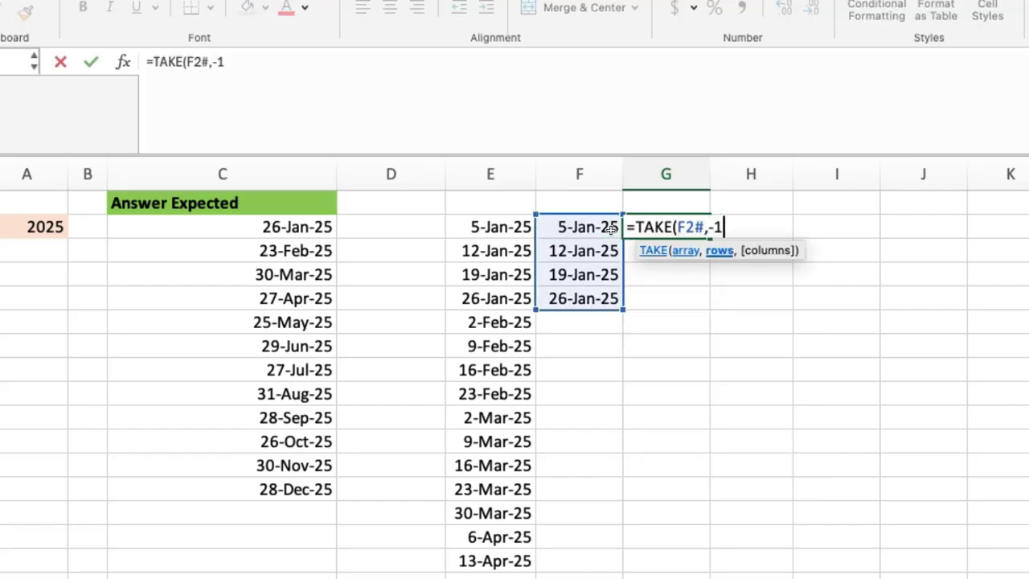
text())
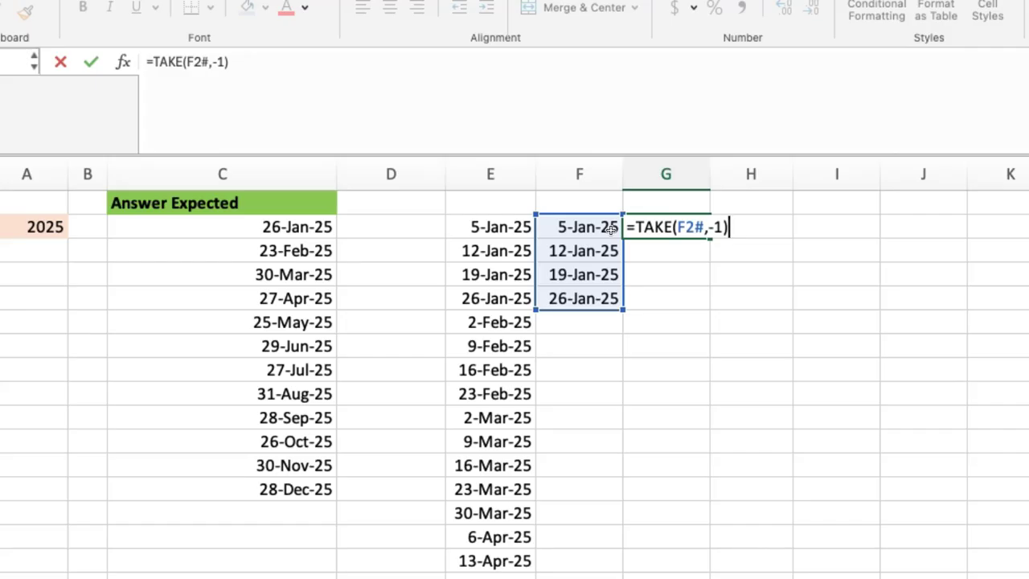
key(ctrl+Return)
Clear the helper formulas from the range F2:G5
click(611, 228)
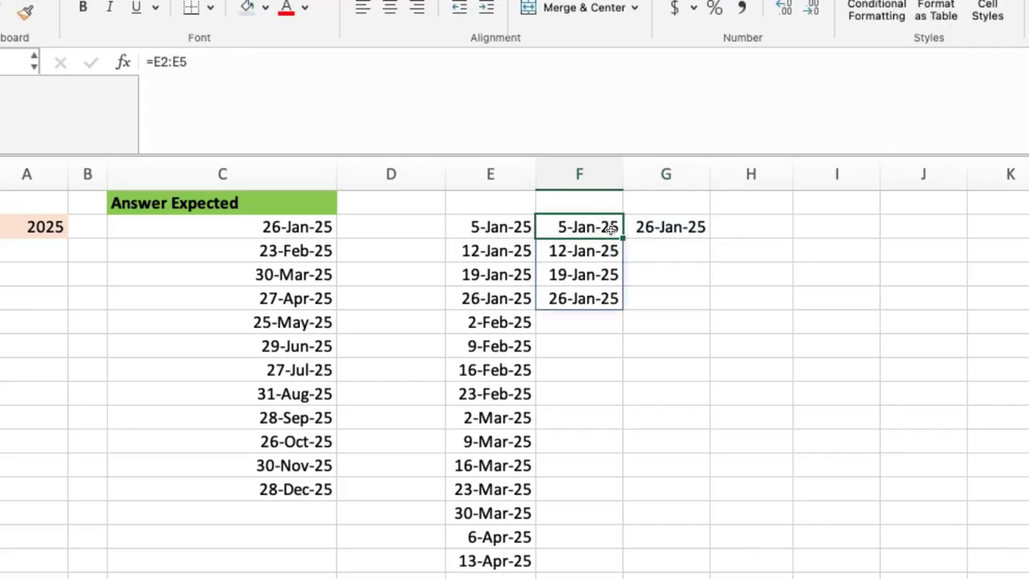
key(shift+Right)
key(shift+Down)
key(shift+Down)
key(shift+Down)
key(Delete)
Assign the filtered Sunday list to the name b in E2's LET formula and start a new formula line
key(Left)
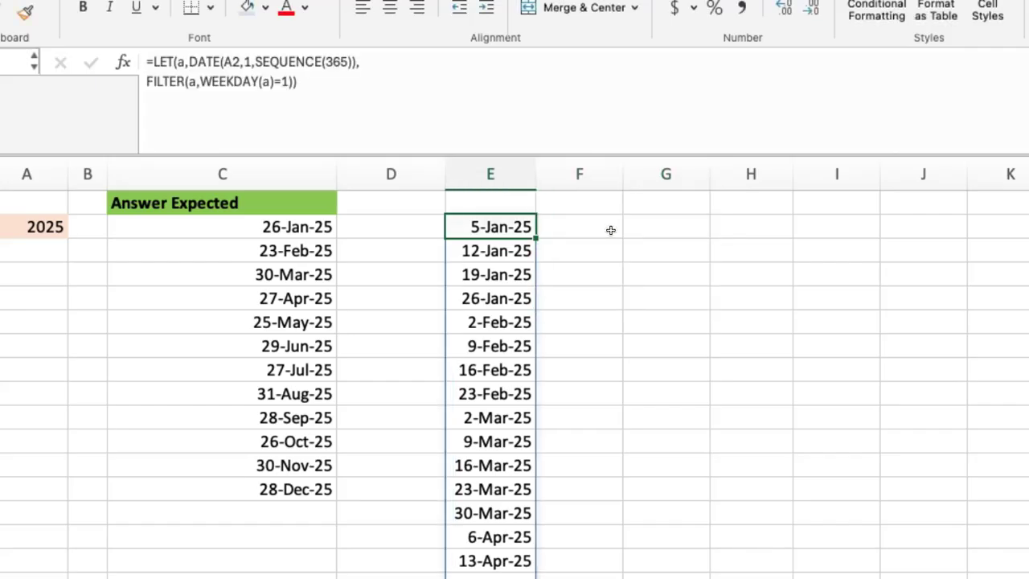
click(146, 81)
text(b,)
click(330, 82)
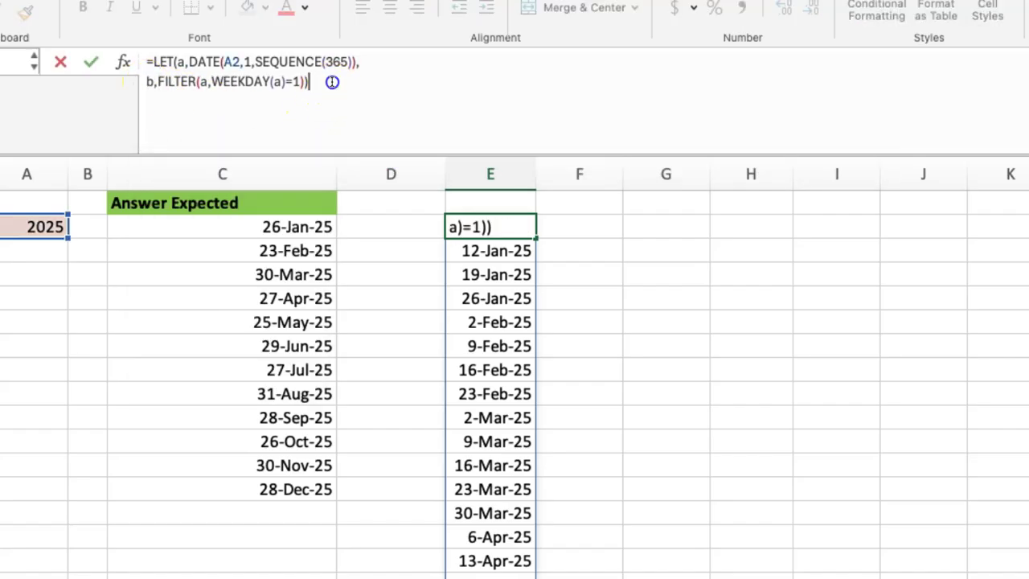
text(,)
key(alt+Return)
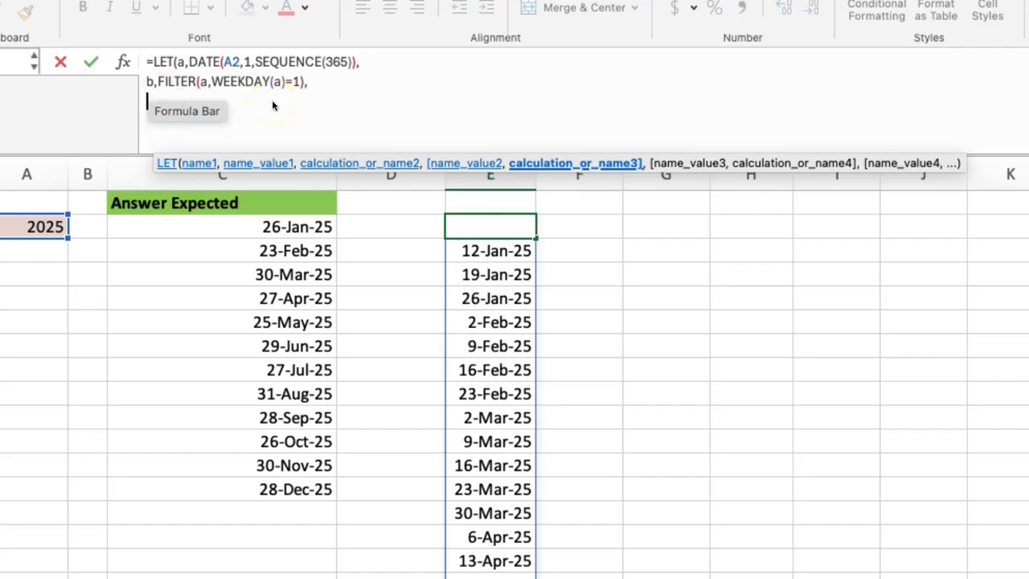
Begin a MAP over SEQUENCE(12) as the LET formula's final calculation and preview the month-number array
text(map)
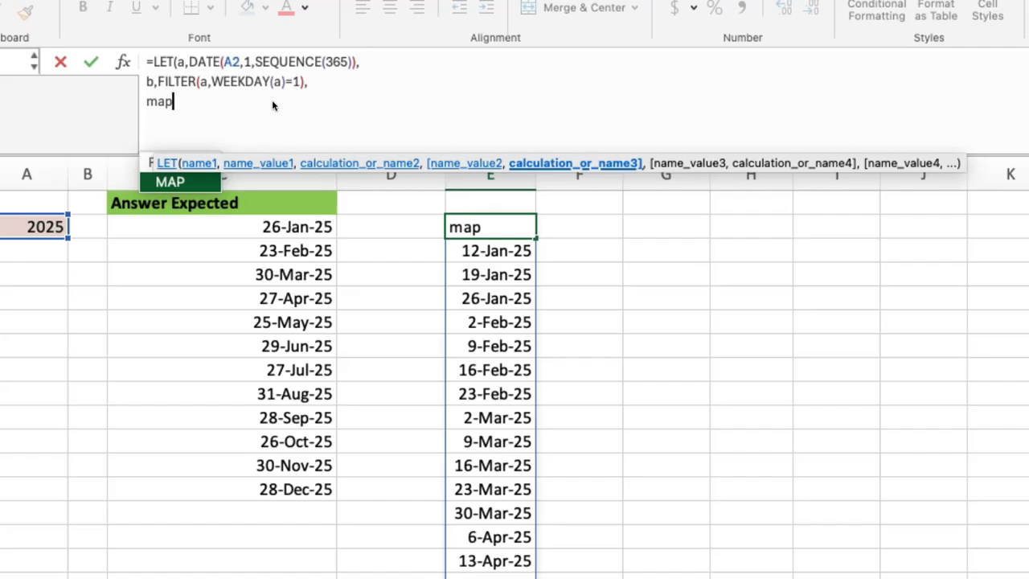
key(Tab)
text(sequence)
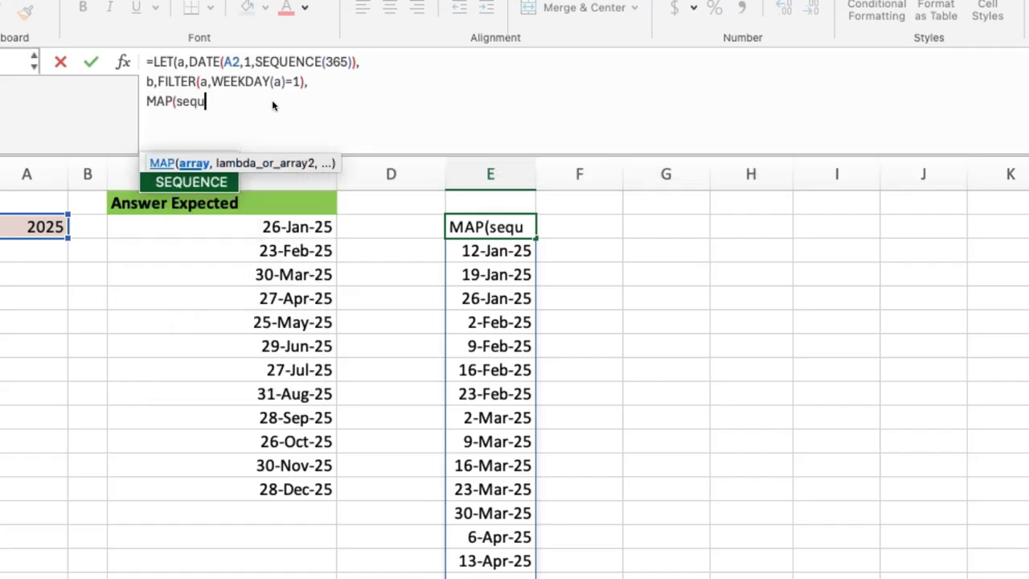
key(Tab)
text(12))
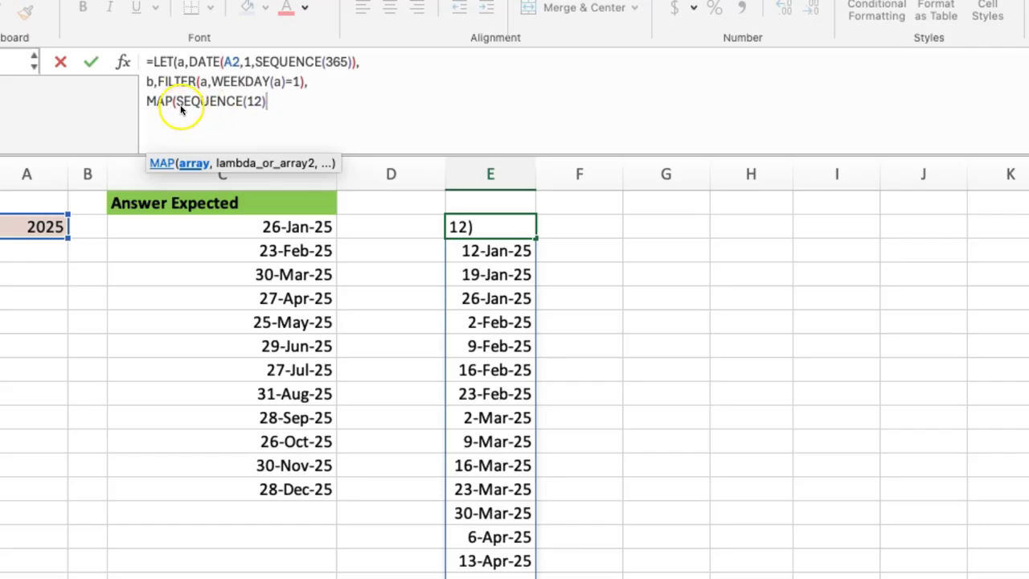
drag(176, 104, 261, 113)
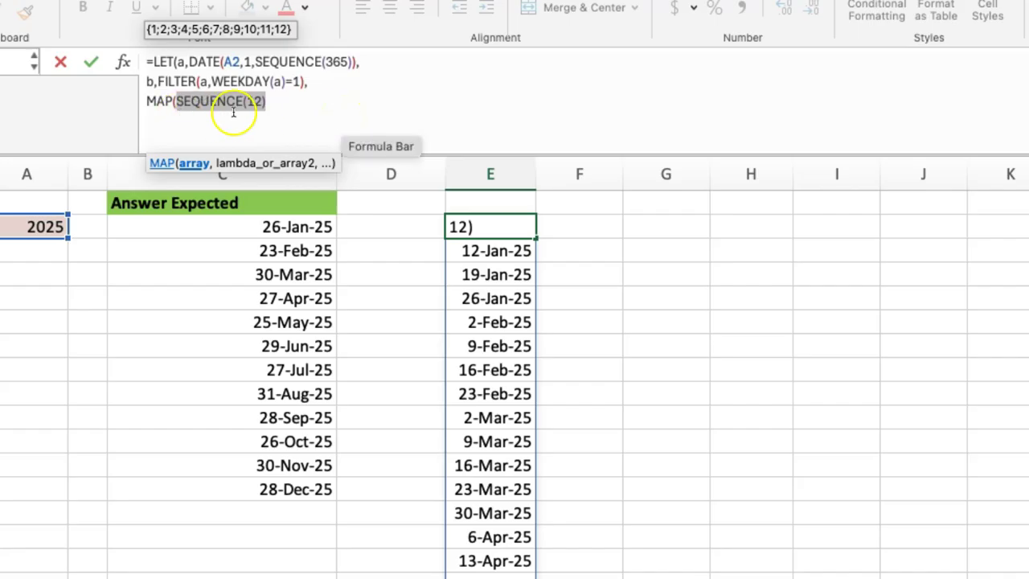
Add a LAMBDA with parameter x to the MAP that filters b where MONTH(b)=x
click(291, 109)
text(,lambda)
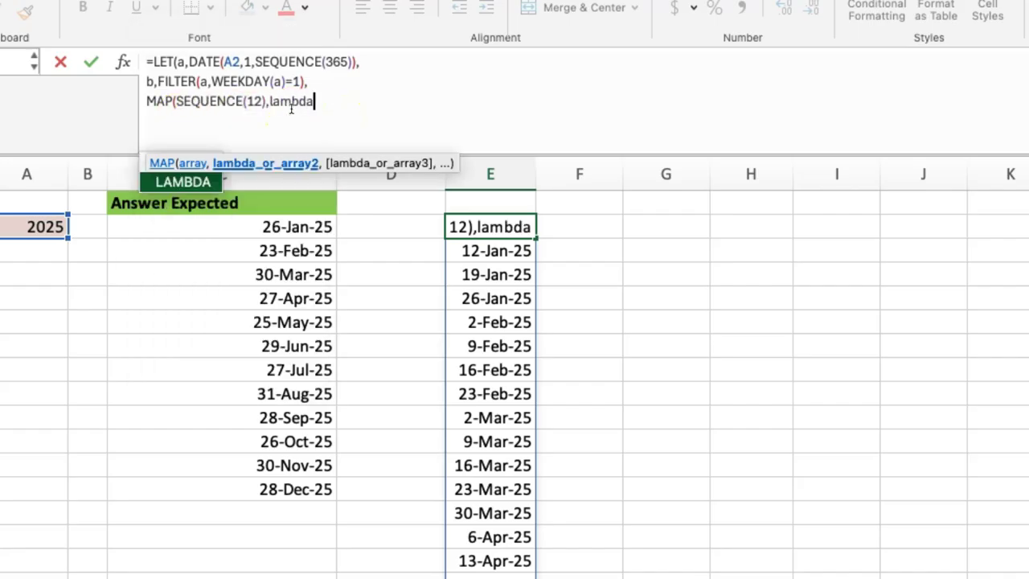
key(Tab)
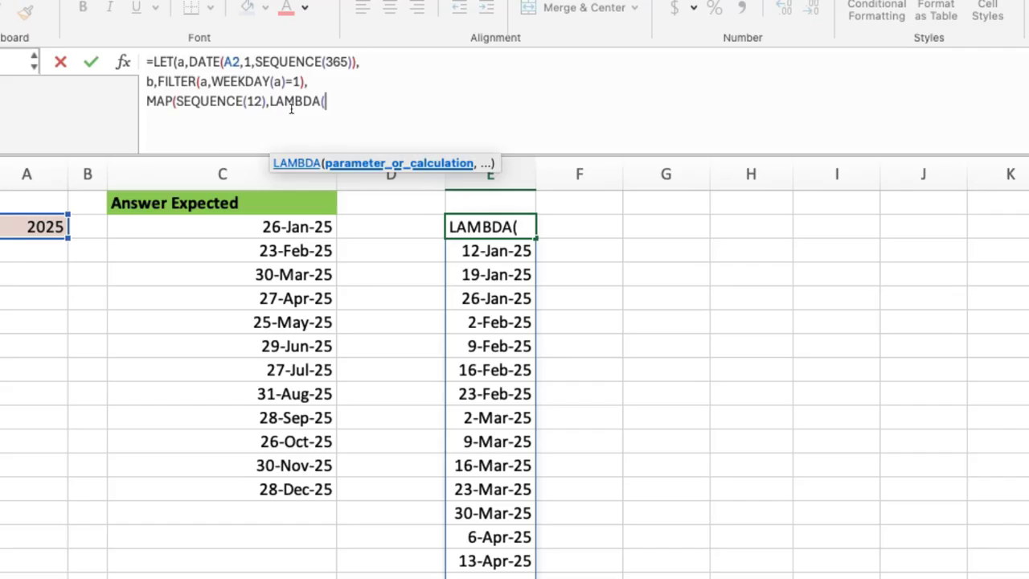
text(x,)
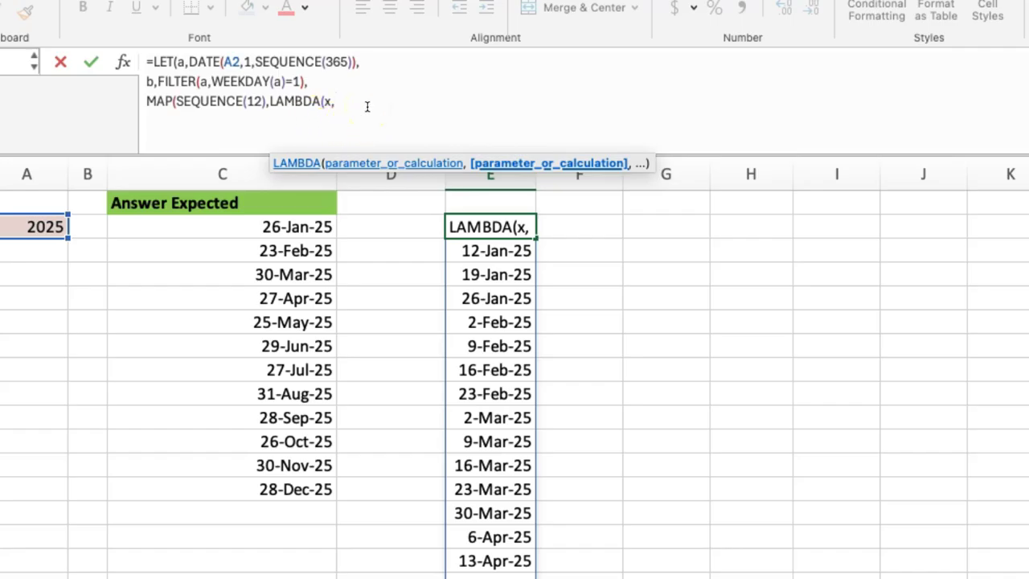
text(filter()
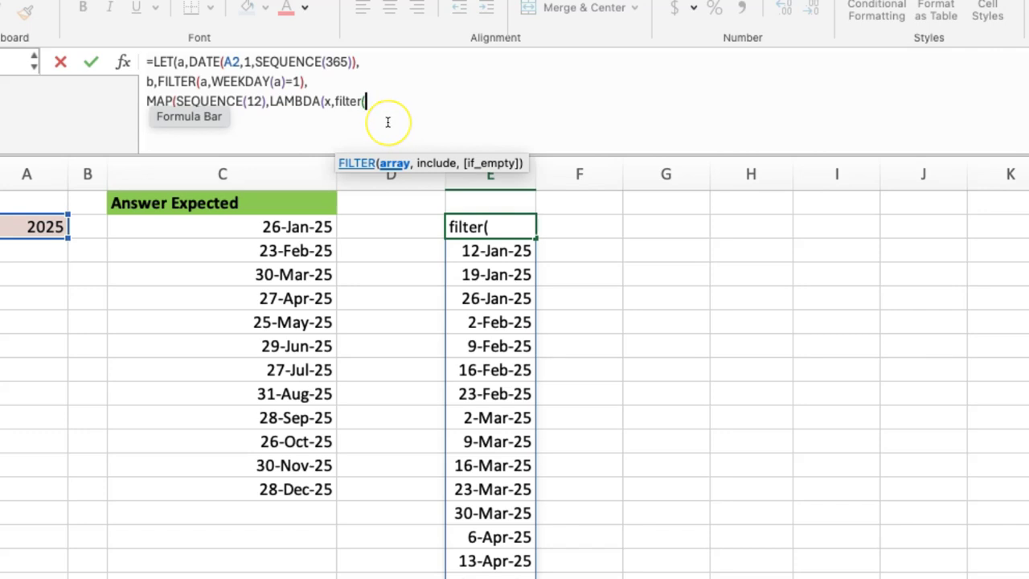
text(b,month)
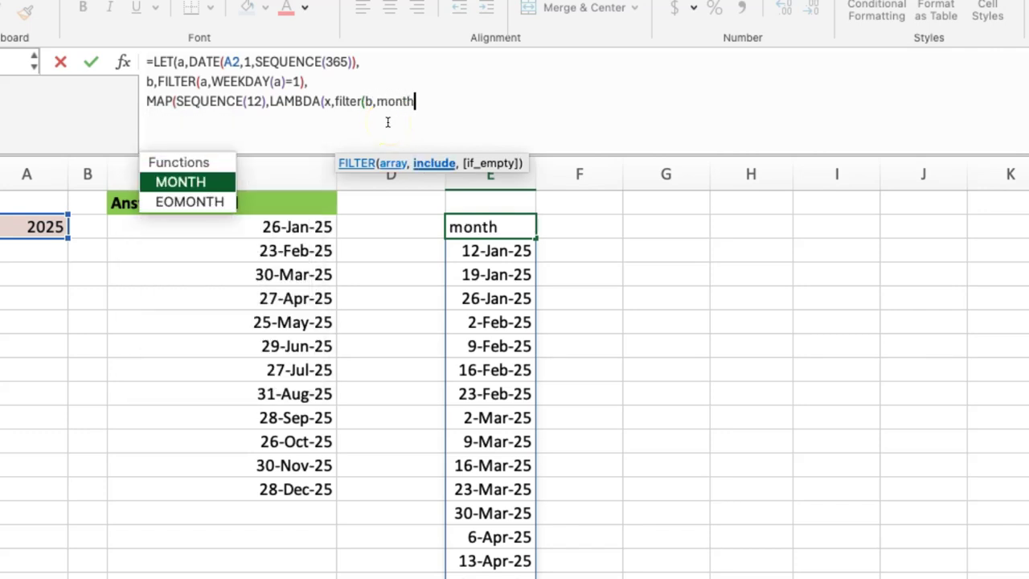
key(Tab)
text(b))
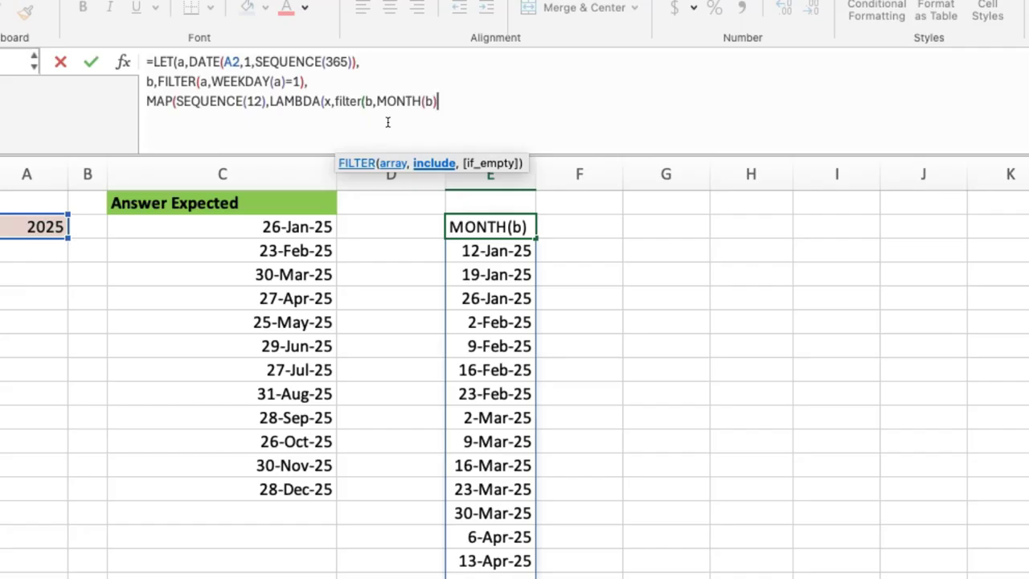
text(=x))
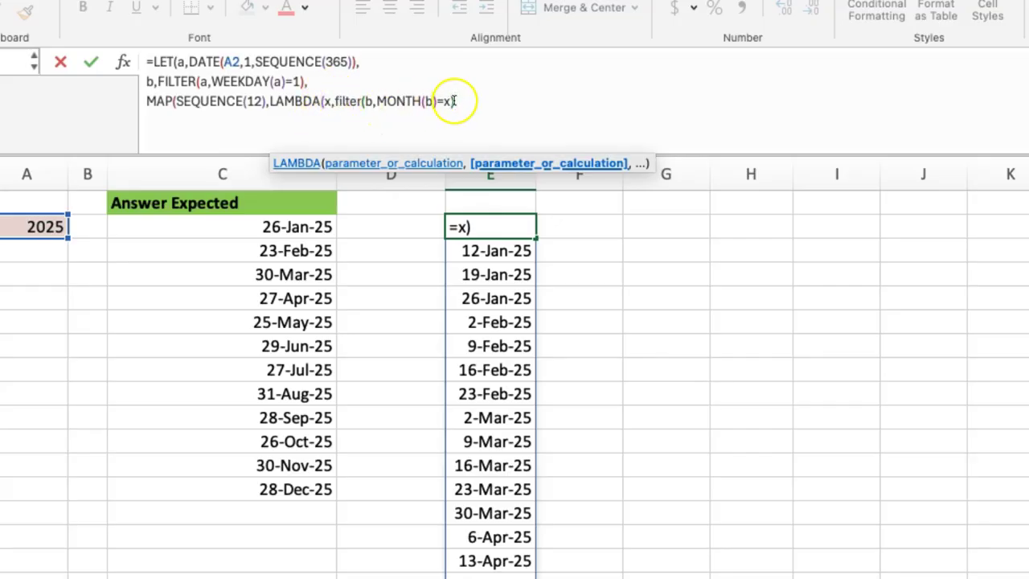
Wrap the LAMBDA's filter in TAKE with -1 rows, close all parentheses and enter the formula in E2
click(336, 102)
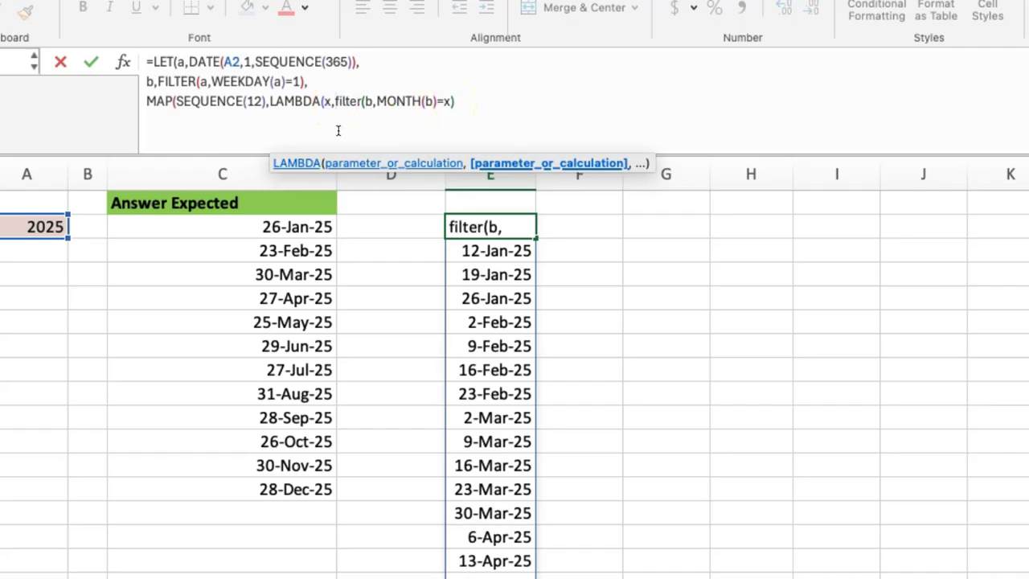
text(take()
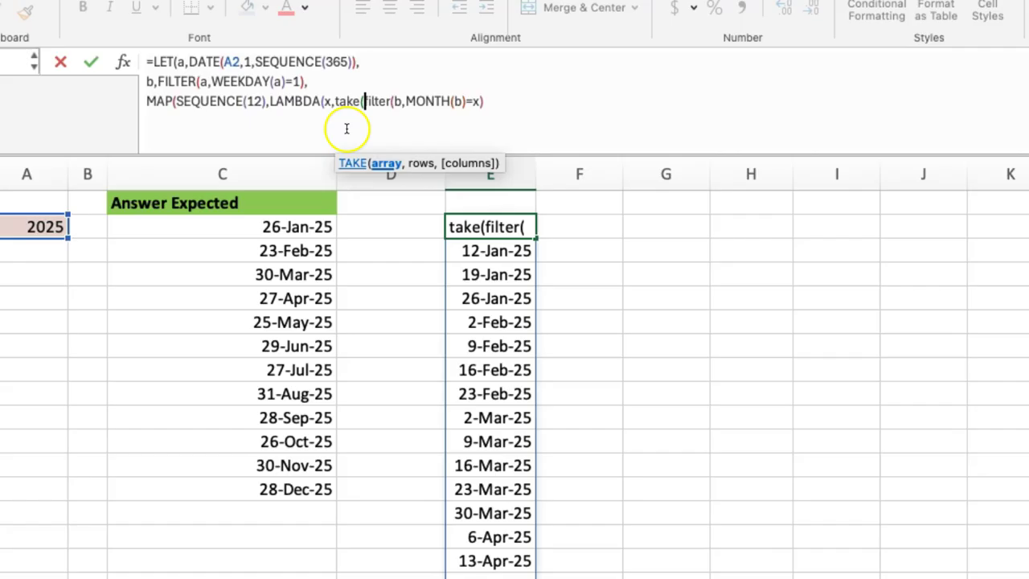
click(513, 103)
text(,-1))
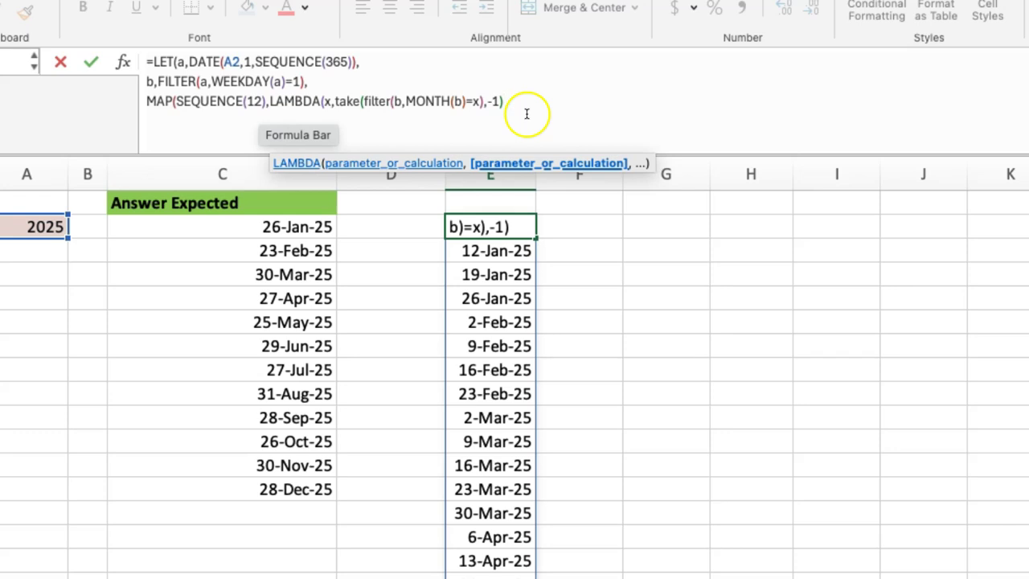
text())
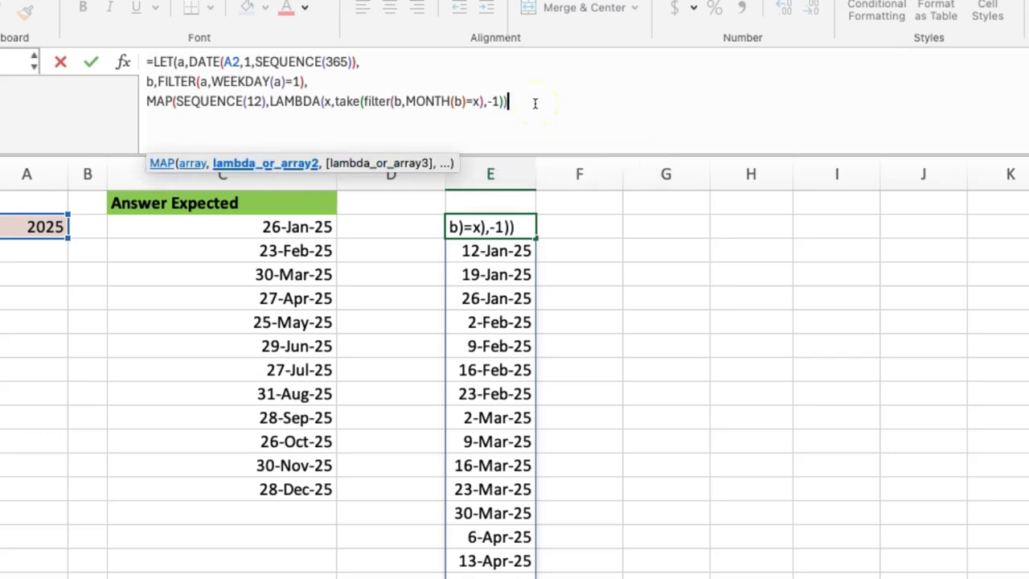
text()))
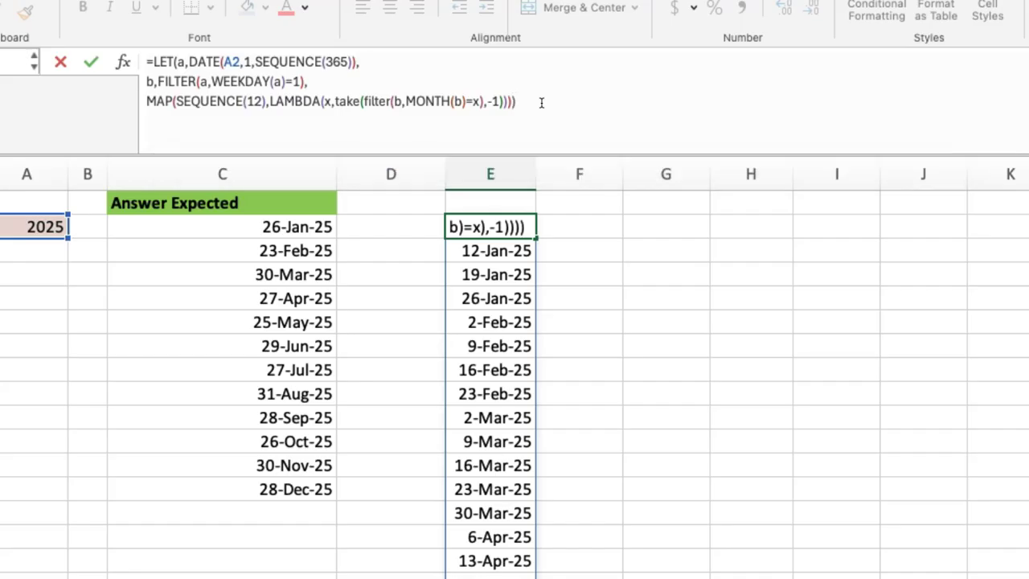
key(Return)
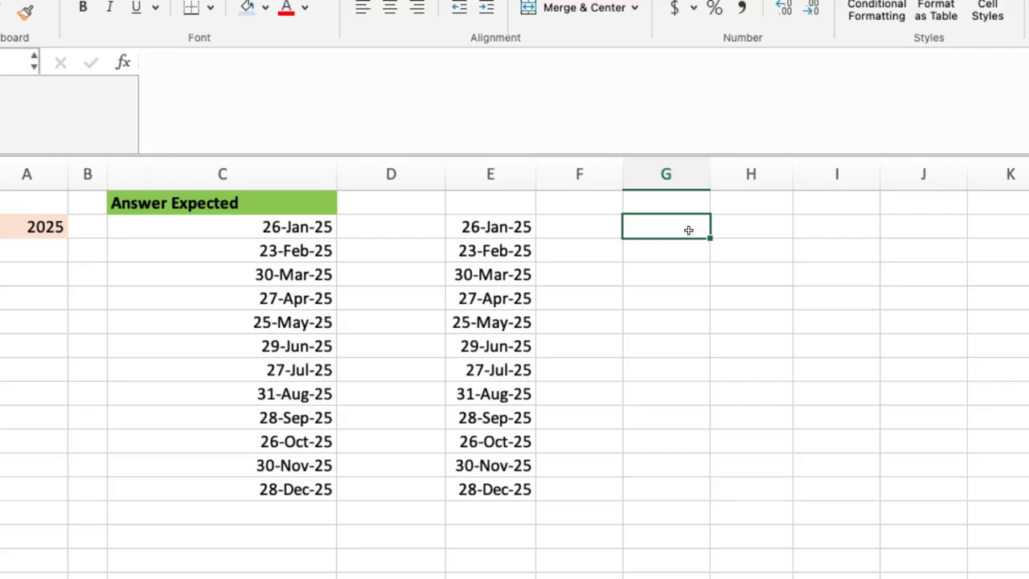
Start an alternative formula in G2 with =DATE(A2,SEQUENCE(12,,2) to supply the year and month arguments
text(=)
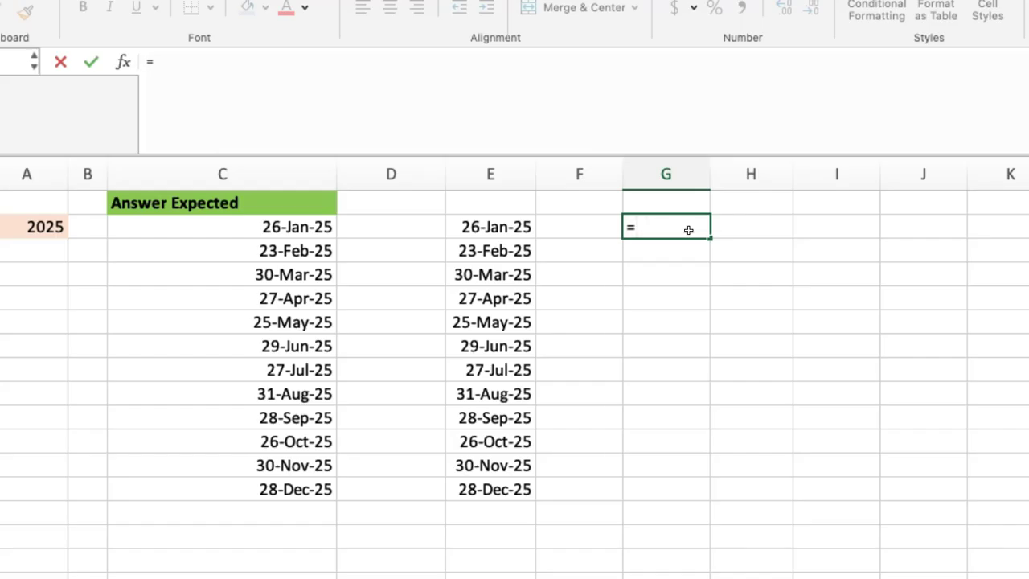
text(date)
key(Tab)
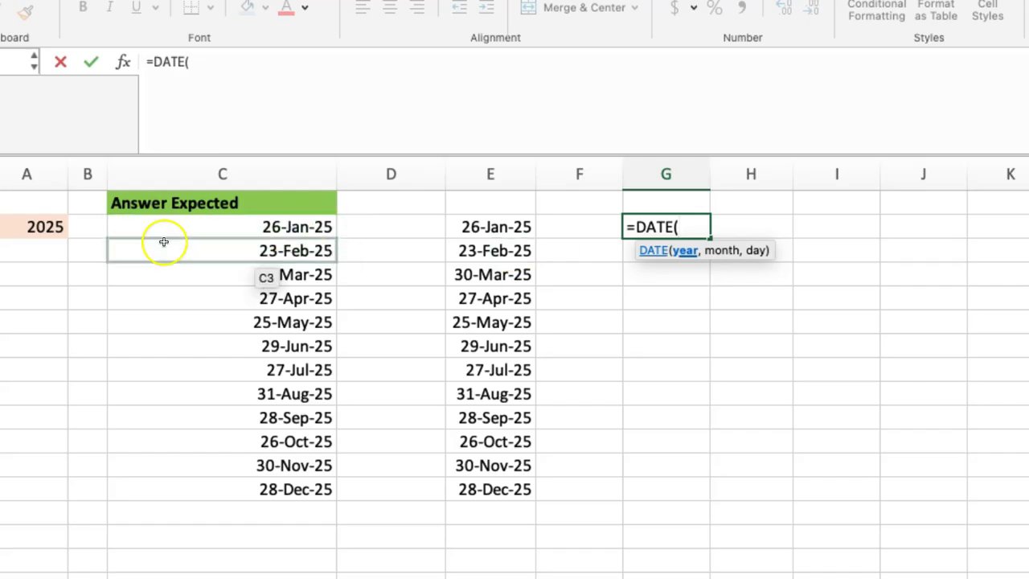
click(37, 232)
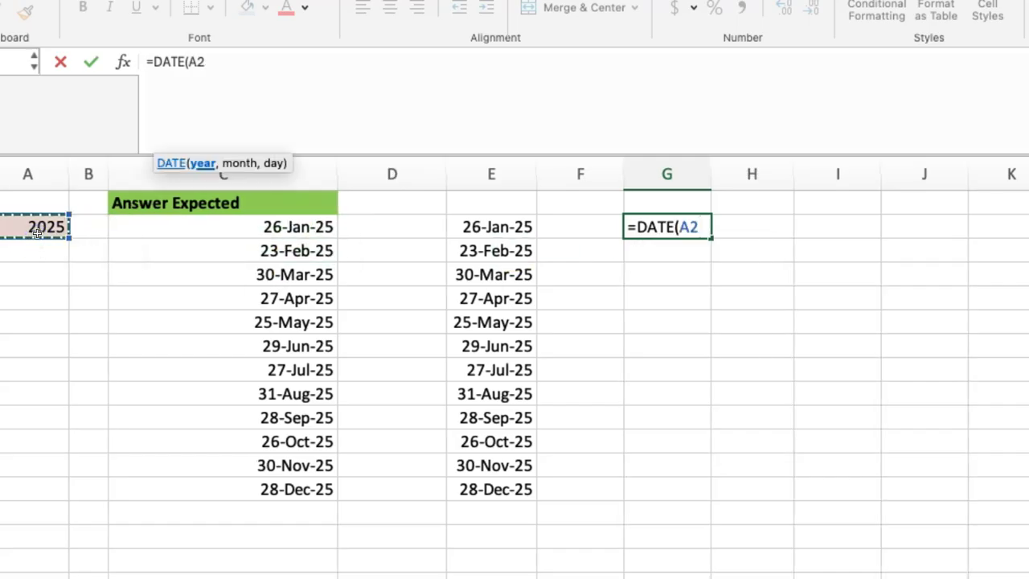
text(,seque)
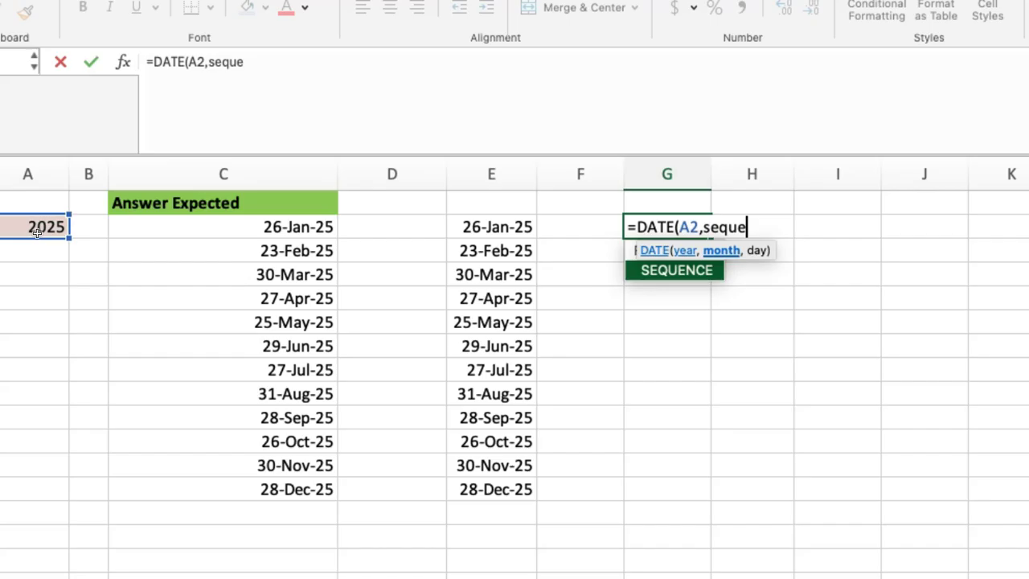
key(Tab)
text(12,,2))
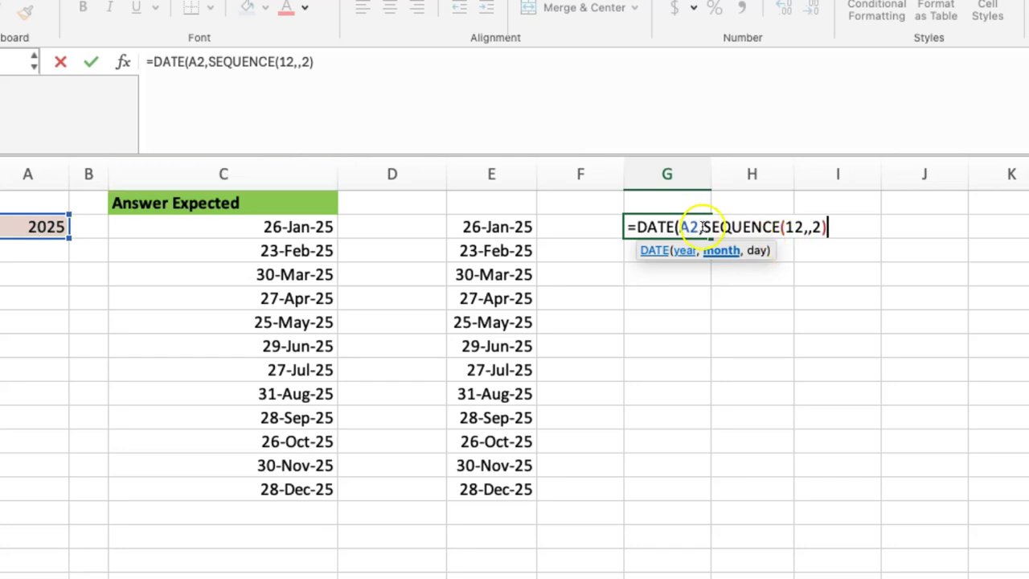
Preview the SEQUENCE month array, add an empty day argument to the DATE function, close it and enter the formula in G2
drag(703, 228, 836, 234)
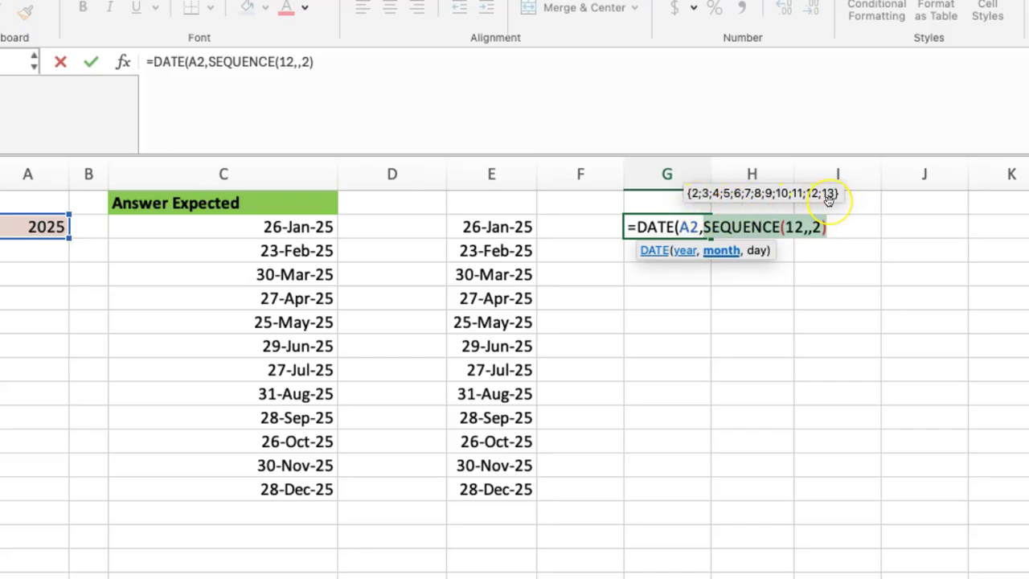
click(818, 208)
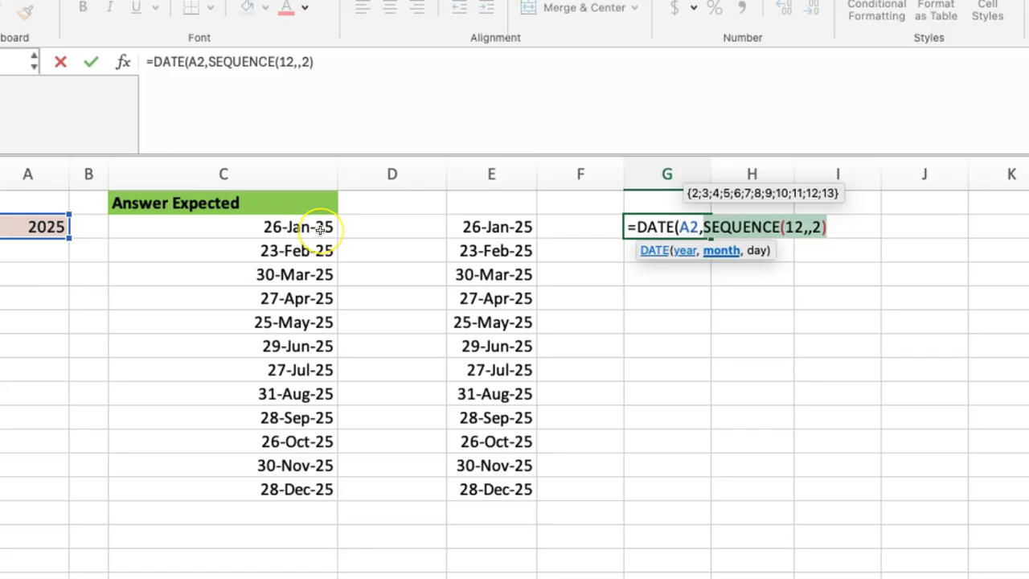
click(835, 227)
text(,)
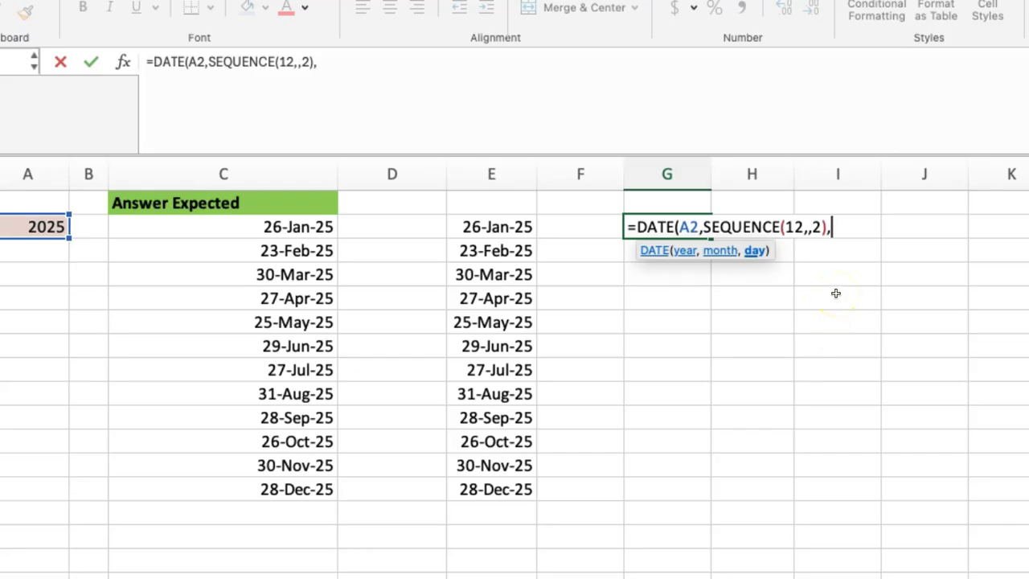
text())
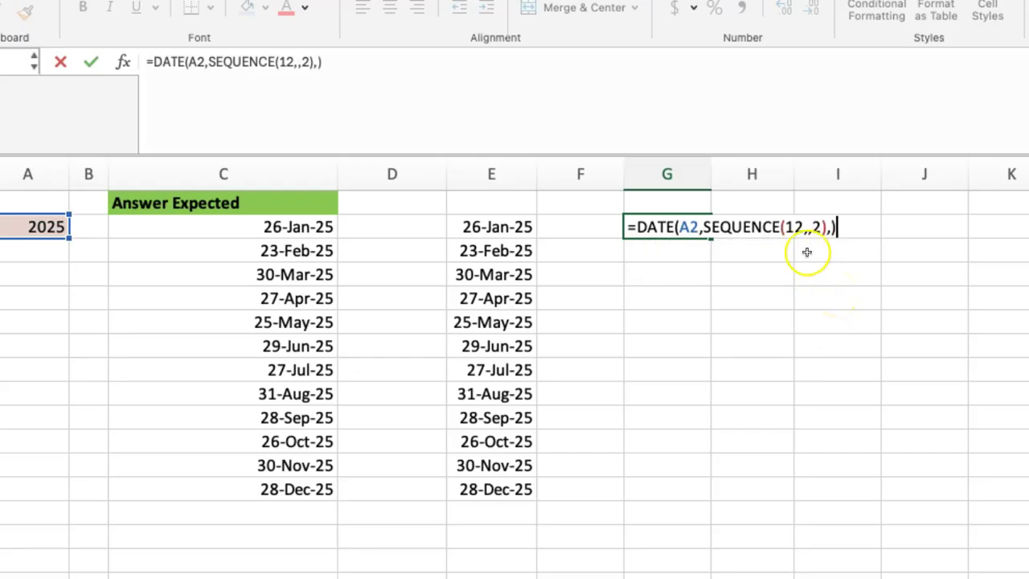
click(831, 228)
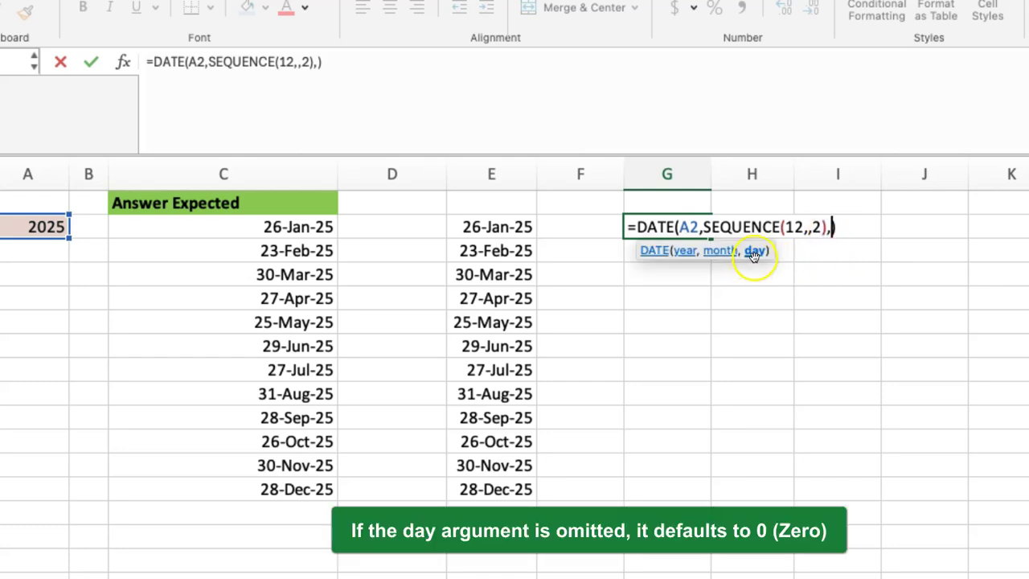
drag(703, 227, 826, 233)
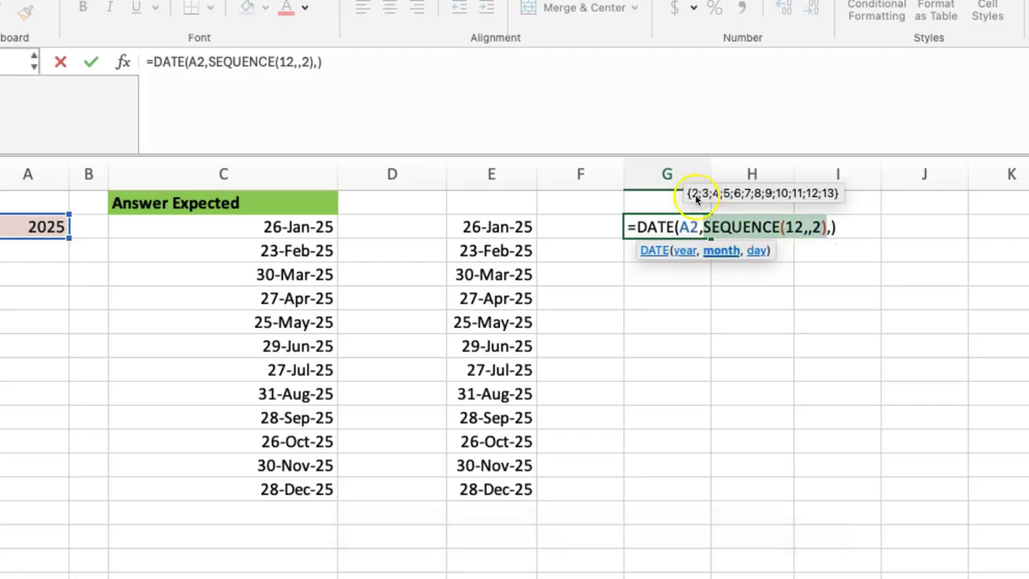
click(832, 228)
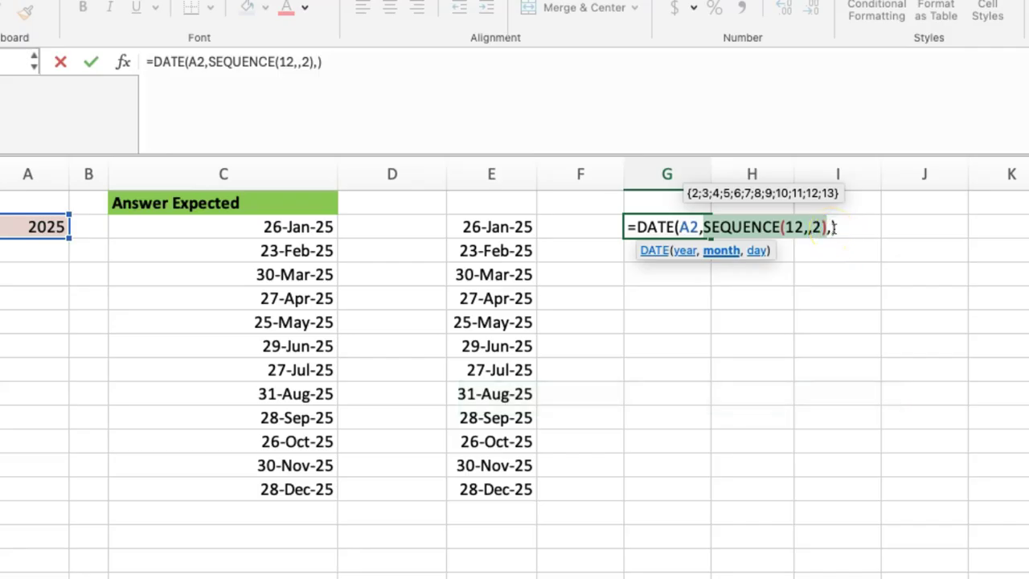
key(Return)
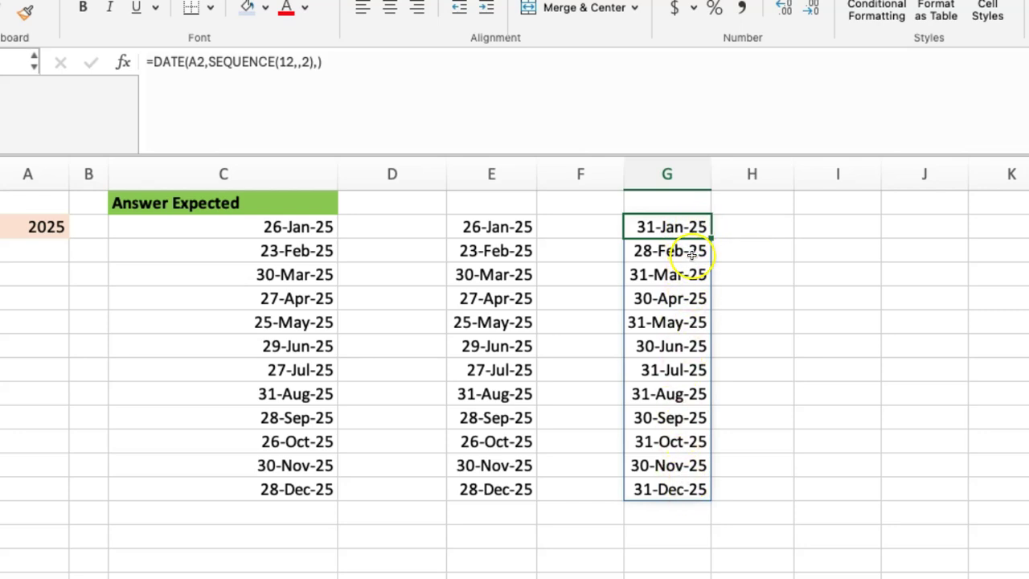
Enter =WEEKDAY(G2#) in H2 to return the weekday number of every month-end date in column G
click(692, 254)
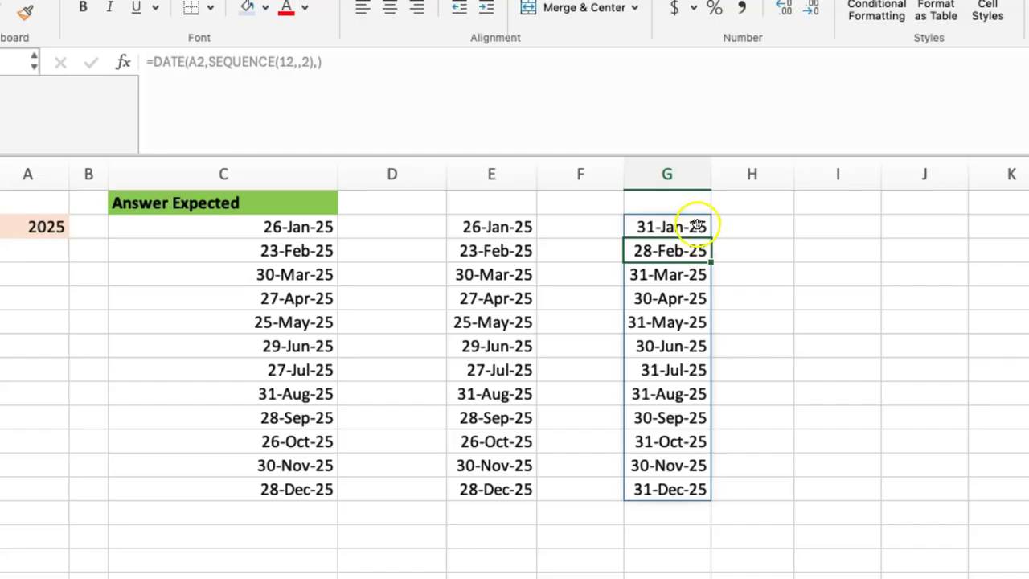
click(697, 227)
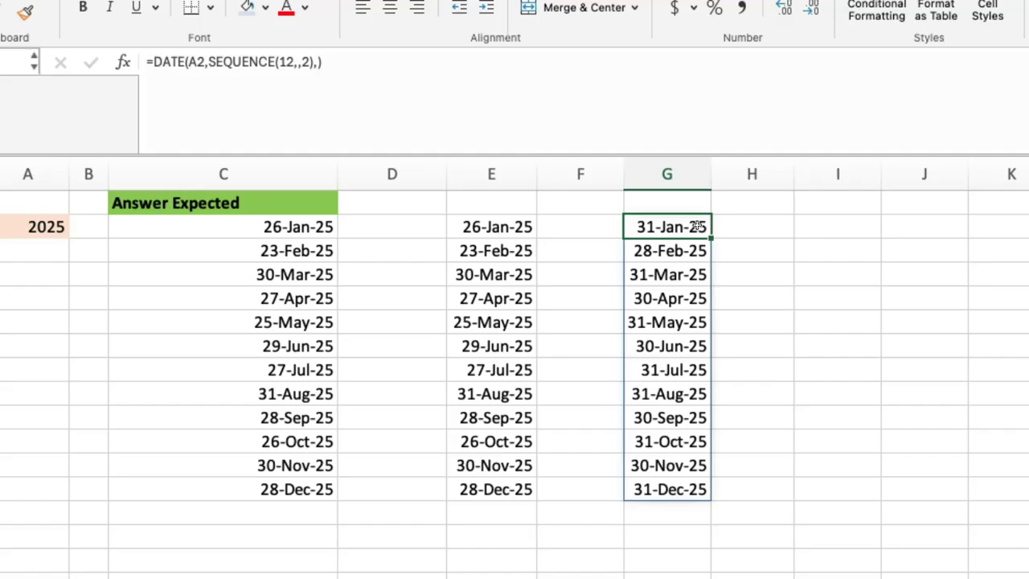
key(Right)
text(=week)
key(Tab)
click(698, 227)
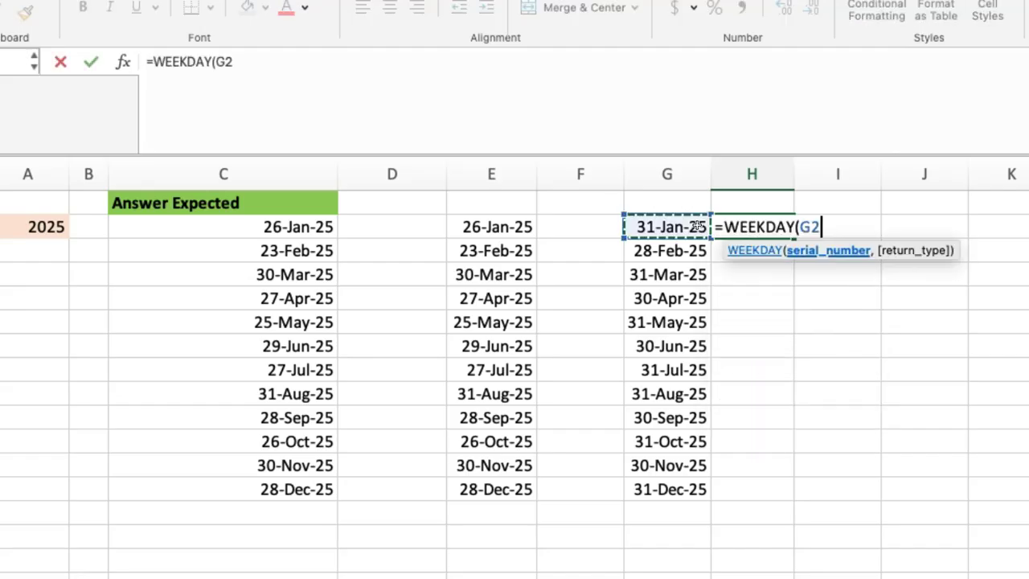
text(#))
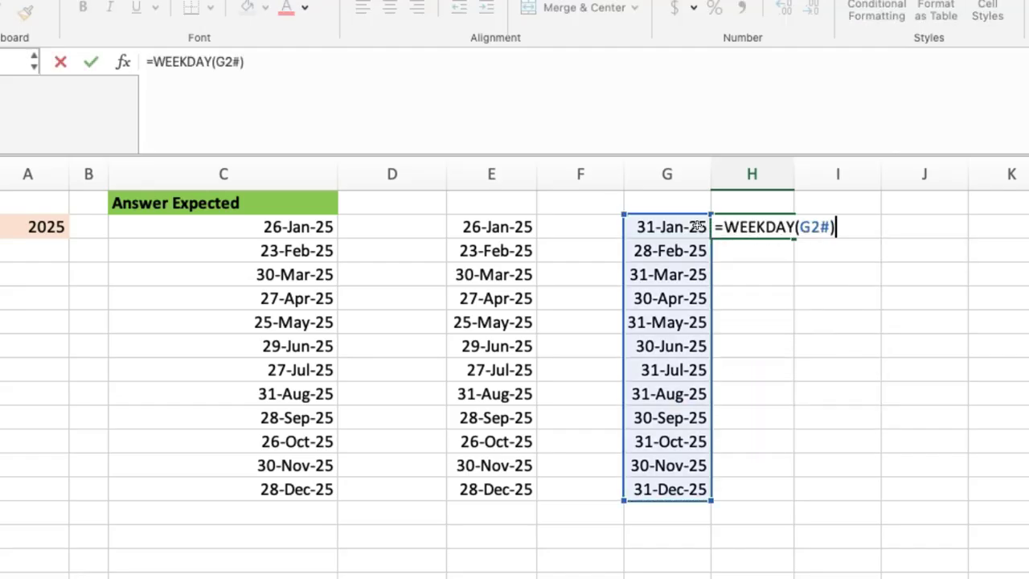
key(Return)
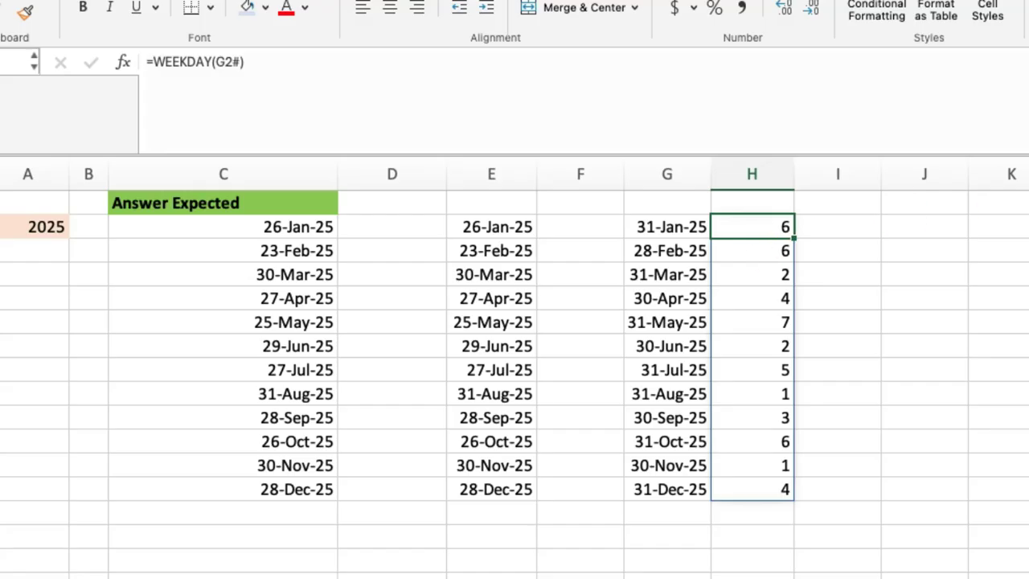
Enter the date 1-jan-1900 in I1 as a test value
click(857, 199)
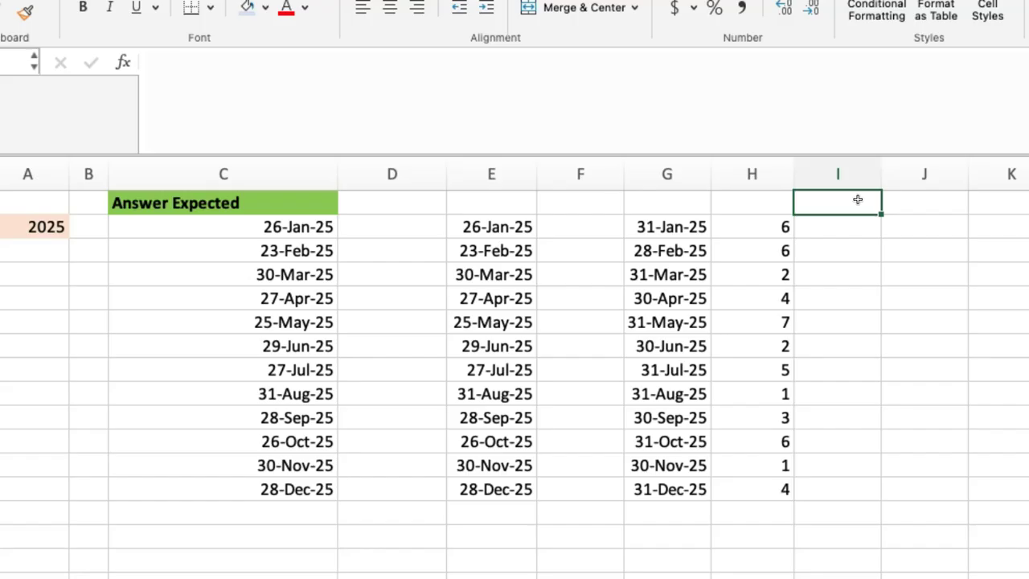
text(1-j)
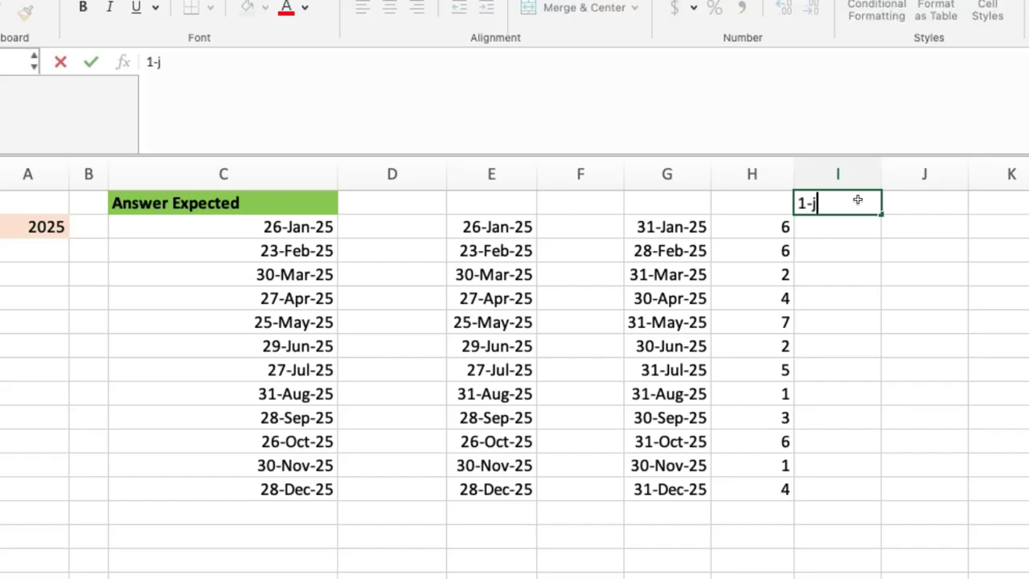
text(an-1900)
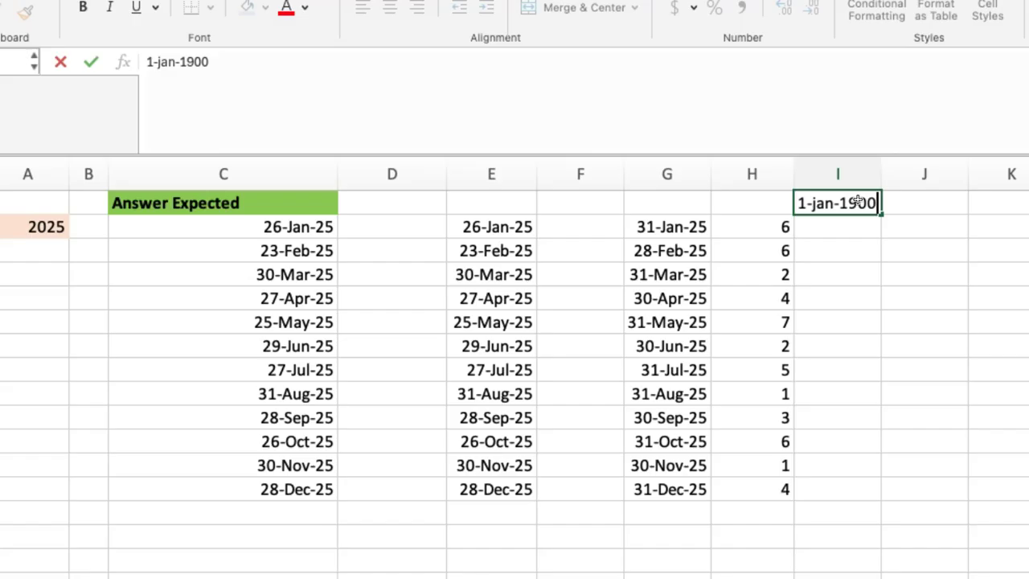
key(Return)
Enter =WEEKDAY(I1) in J1 to return the weekday number of the test date, and compare the two cells
key(Right)
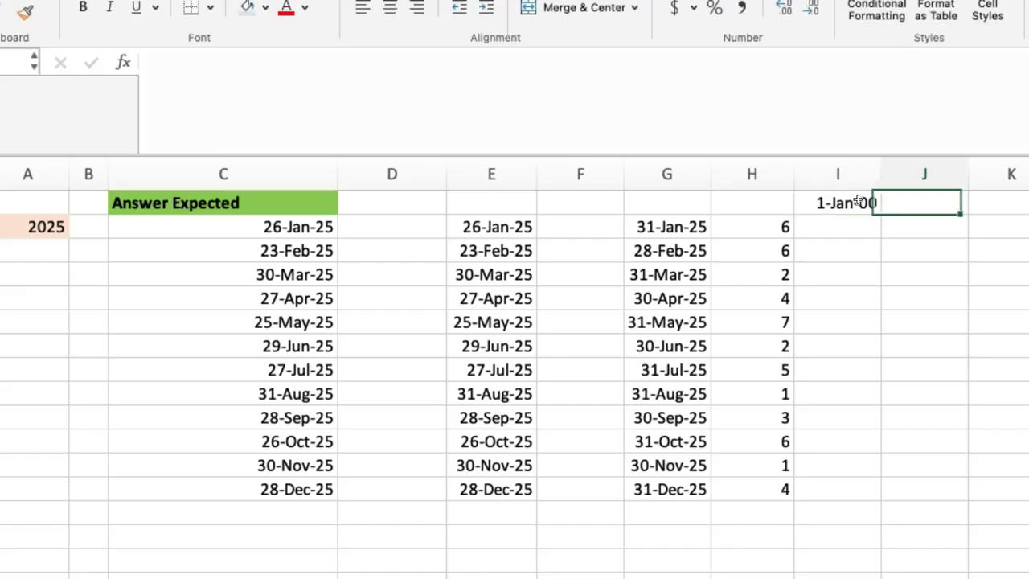
text(=weekday)
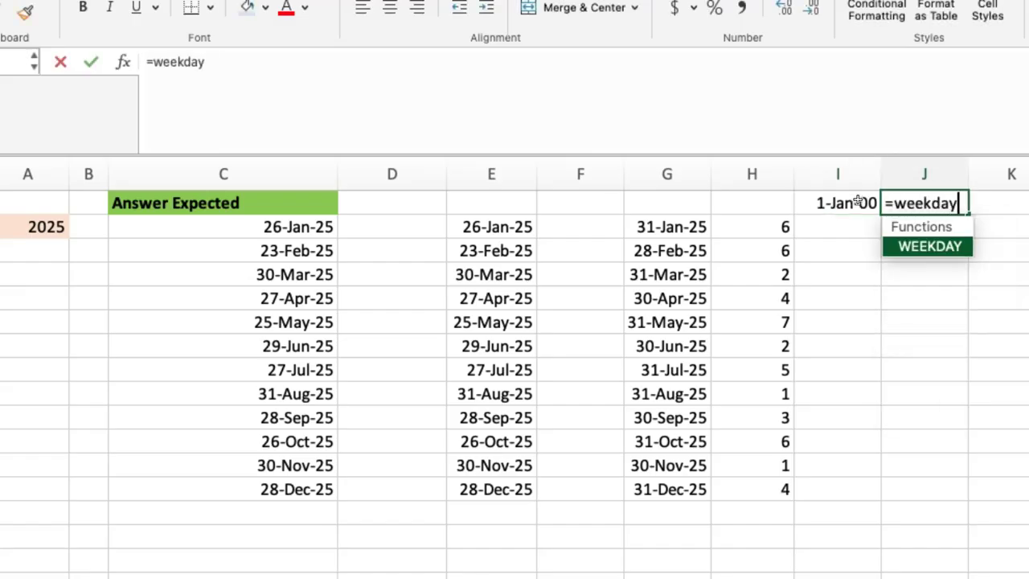
key(Tab)
click(858, 202)
text())
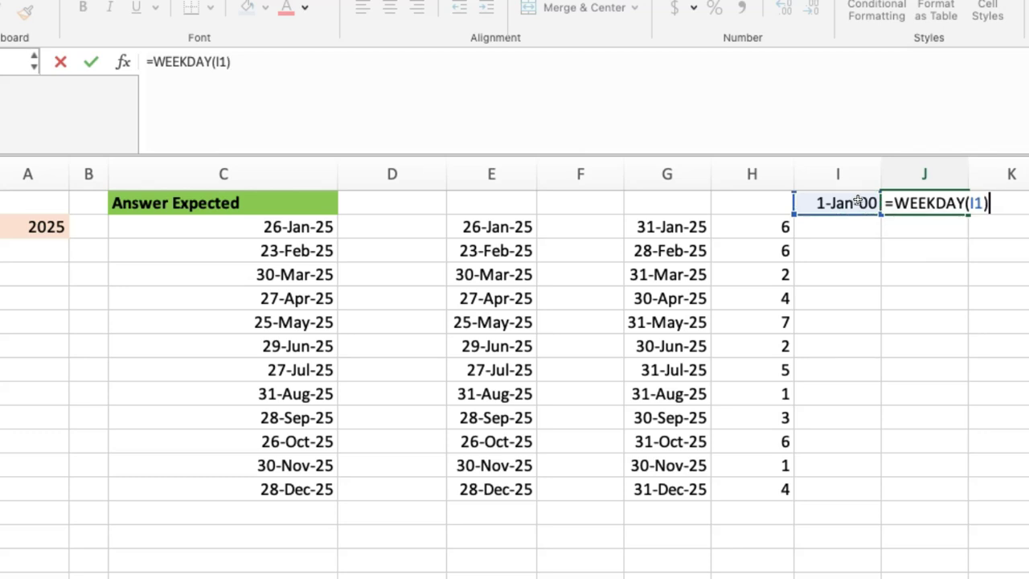
key(Return)
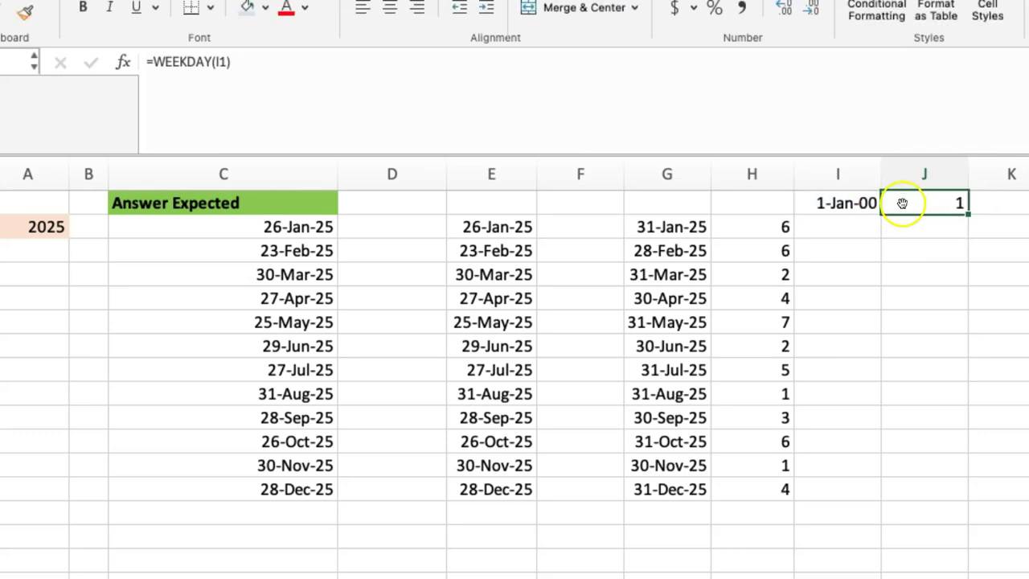
click(845, 203)
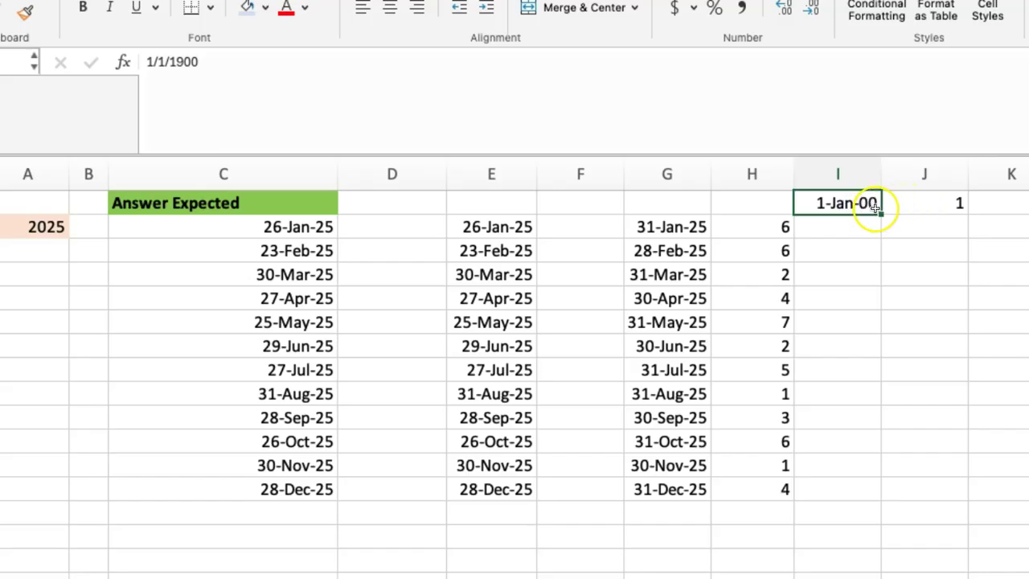
click(916, 204)
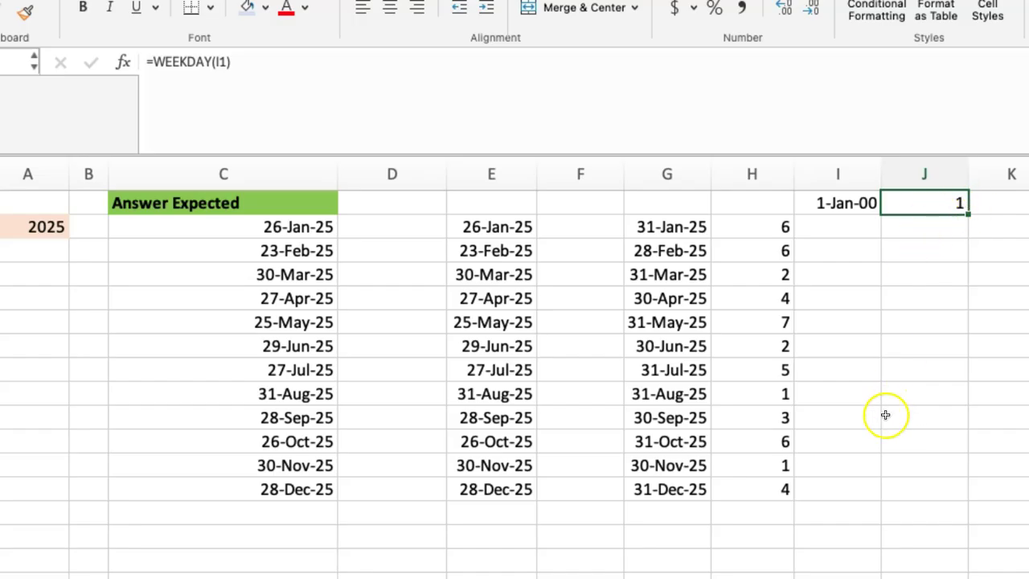
click(839, 397)
text(=)
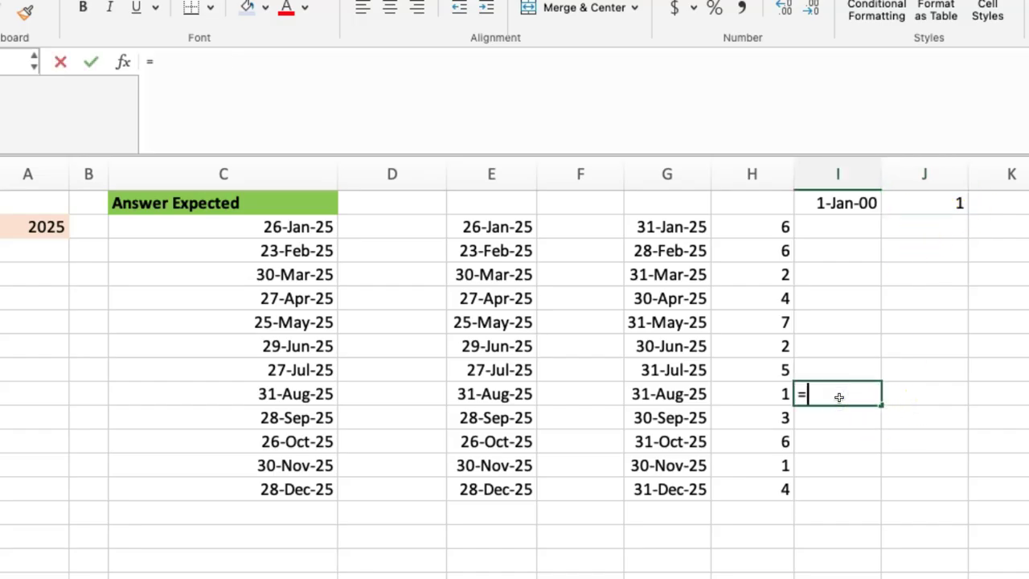
key(BackSpace)
key(Left)
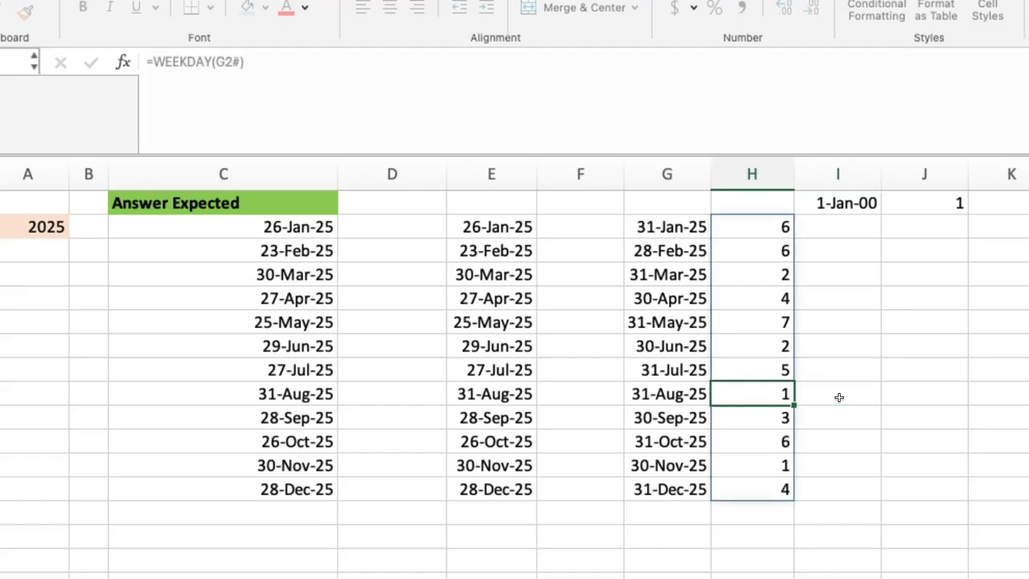
Enter =G9-1 in I9 to get the day before the August month-end date
click(838, 397)
text(=)
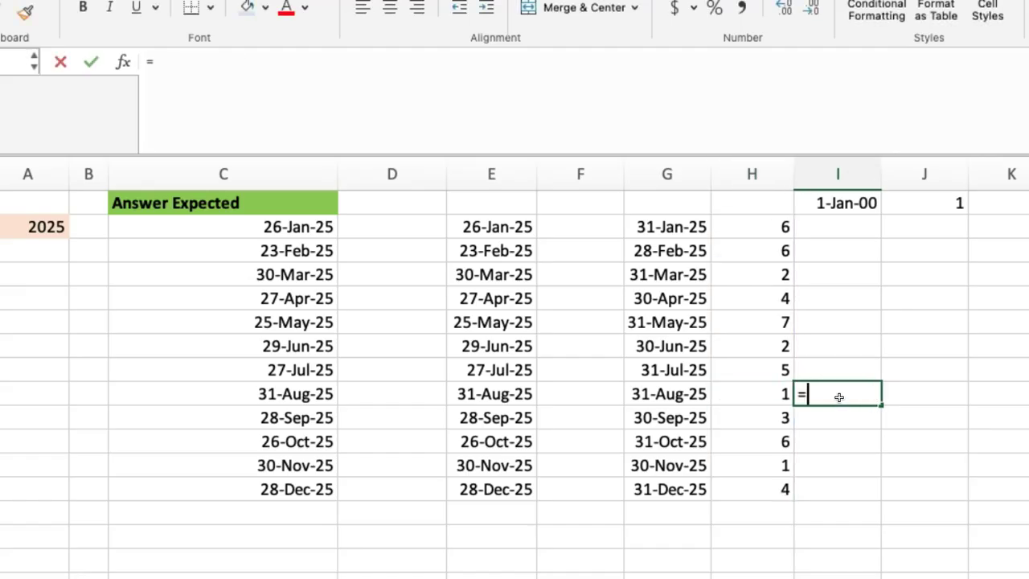
key(Left)
key(Left)
text(-1)
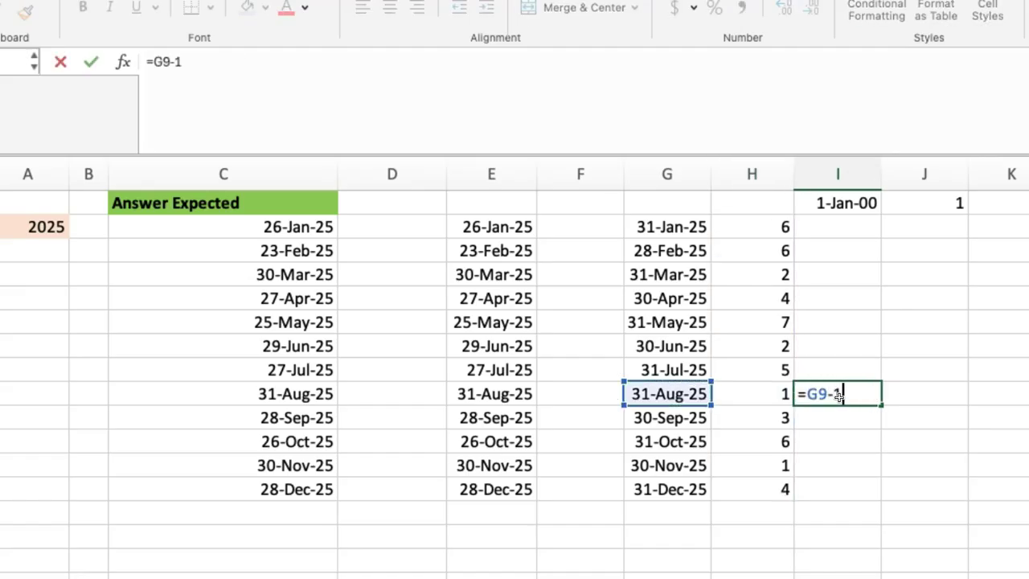
key(Return)
key(Up)
Enter =MOD(I9,7) in J9, apply the General number format and compare it with the August weekday number
click(902, 396)
text(=mod)
key(Tab)
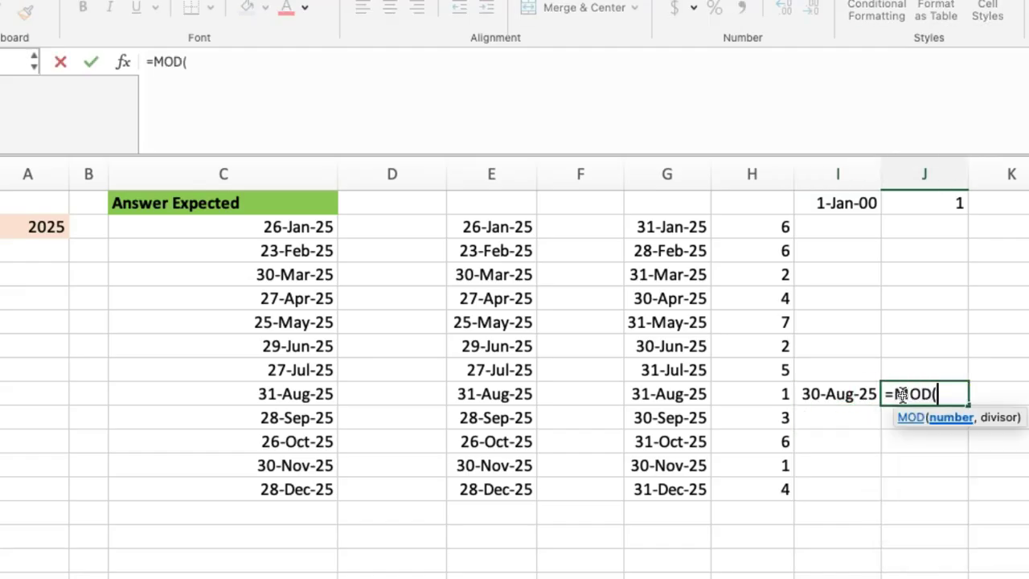
key(Left)
text(7))
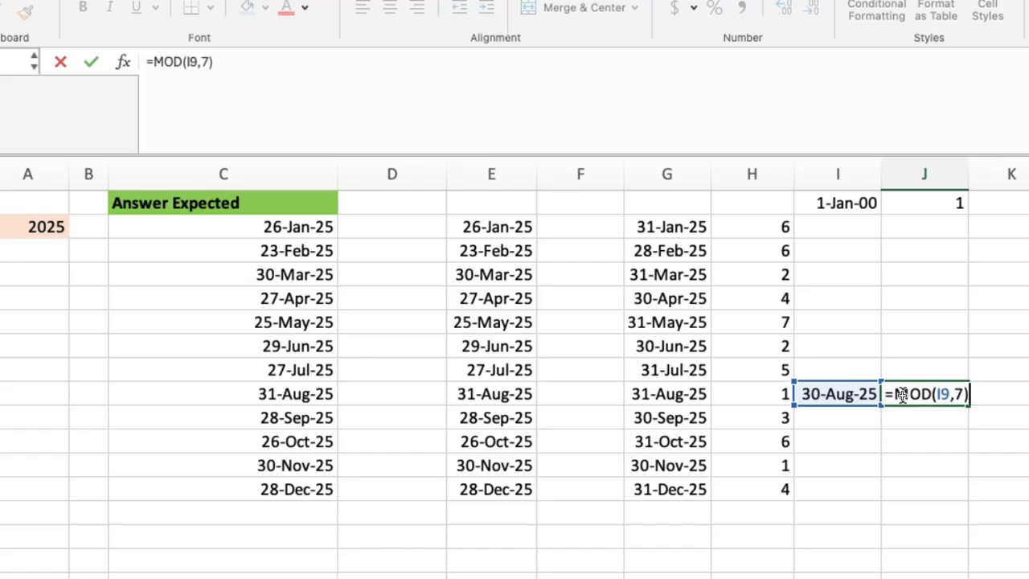
key(ctrl+Return)
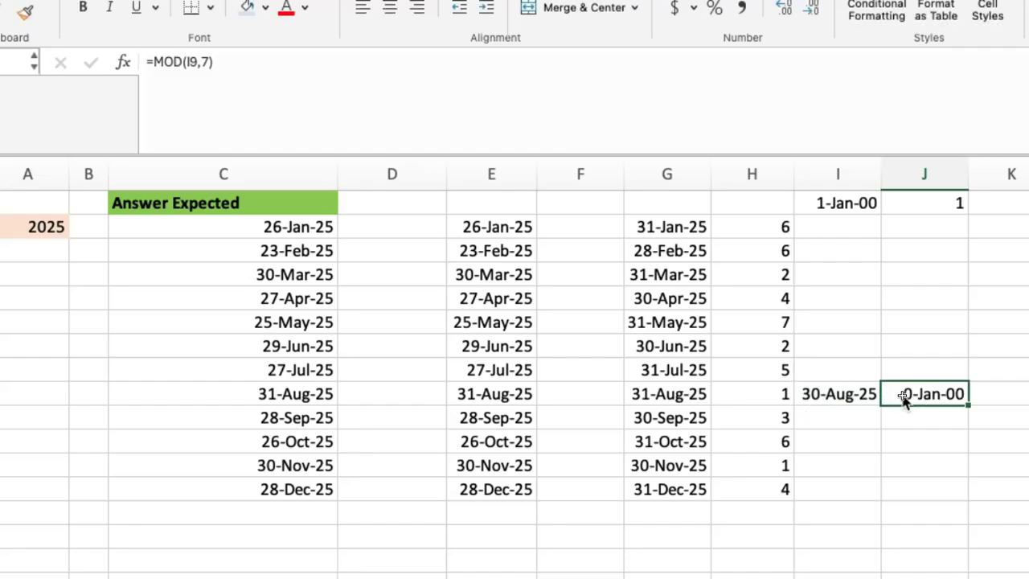
key(ctrl+shift+asciitilde)
click(901, 397)
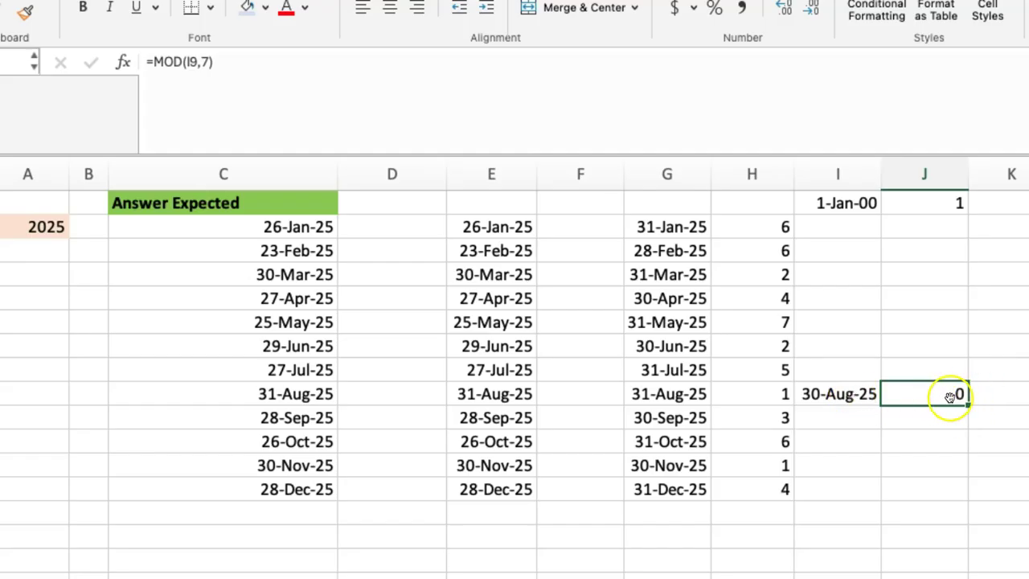
click(765, 393)
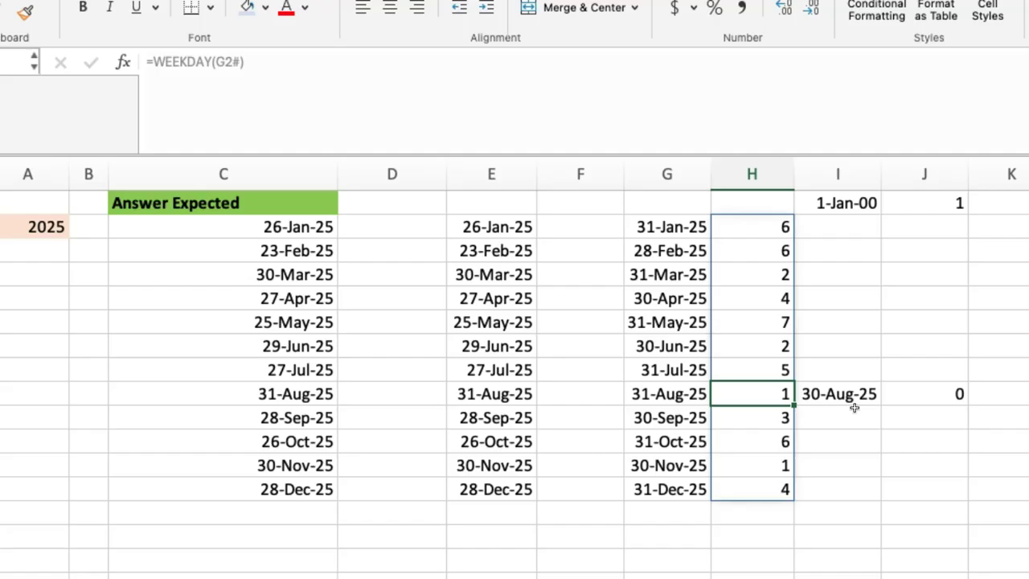
click(946, 394)
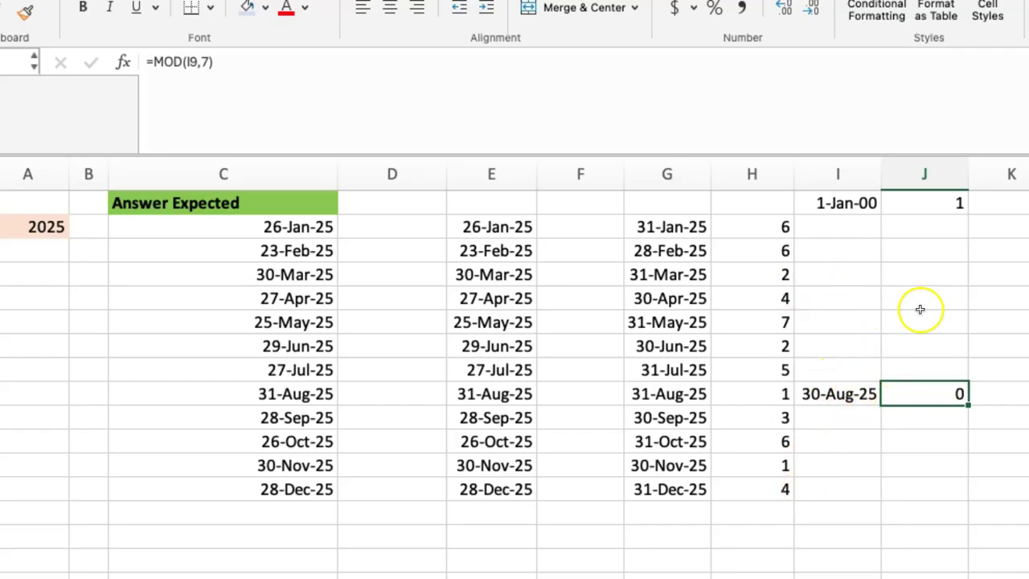
Fill the I9 formula up to I2 and down to I13 to cover all twelve months
click(860, 393)
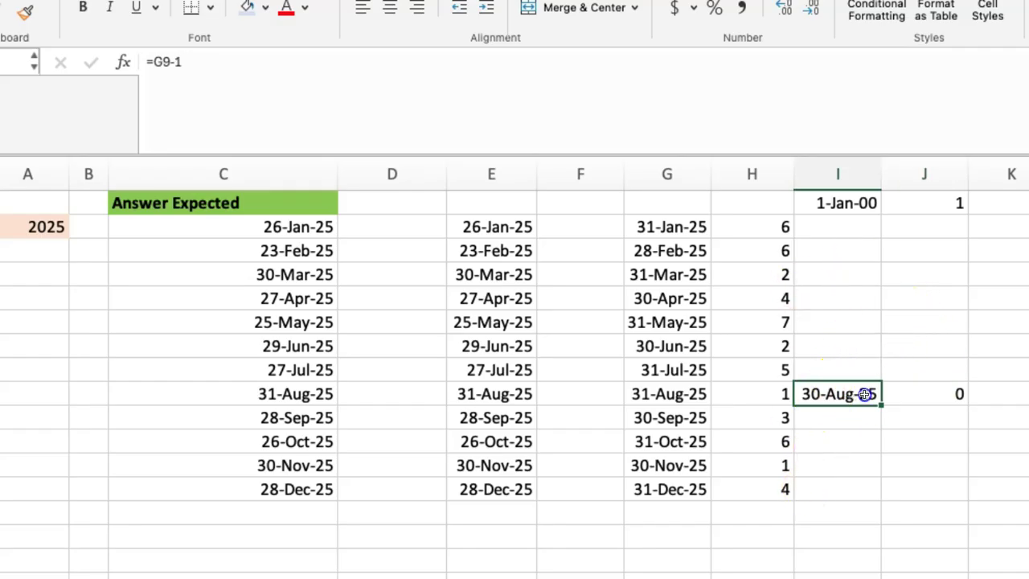
drag(879, 402, 876, 221)
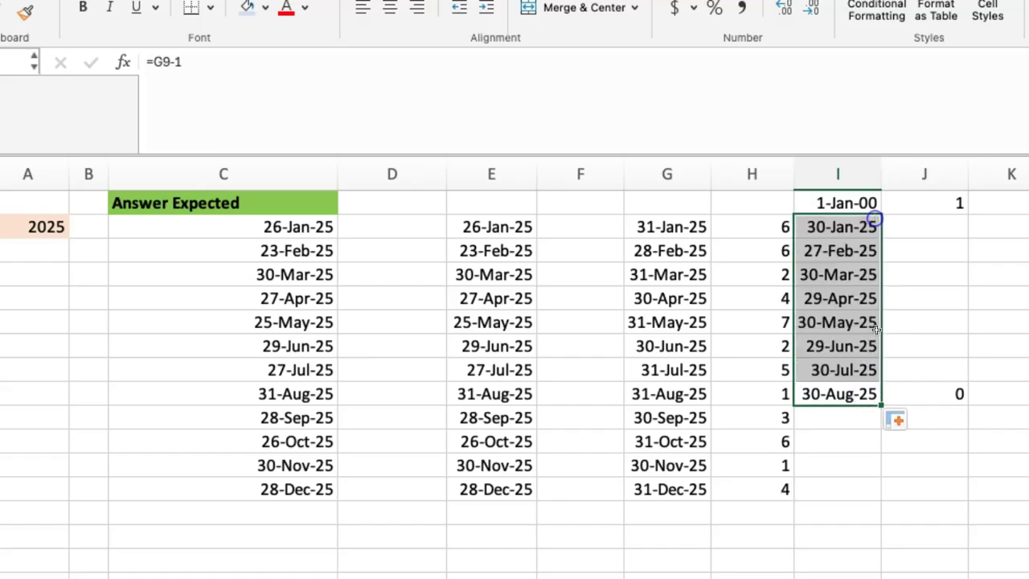
drag(879, 403, 877, 501)
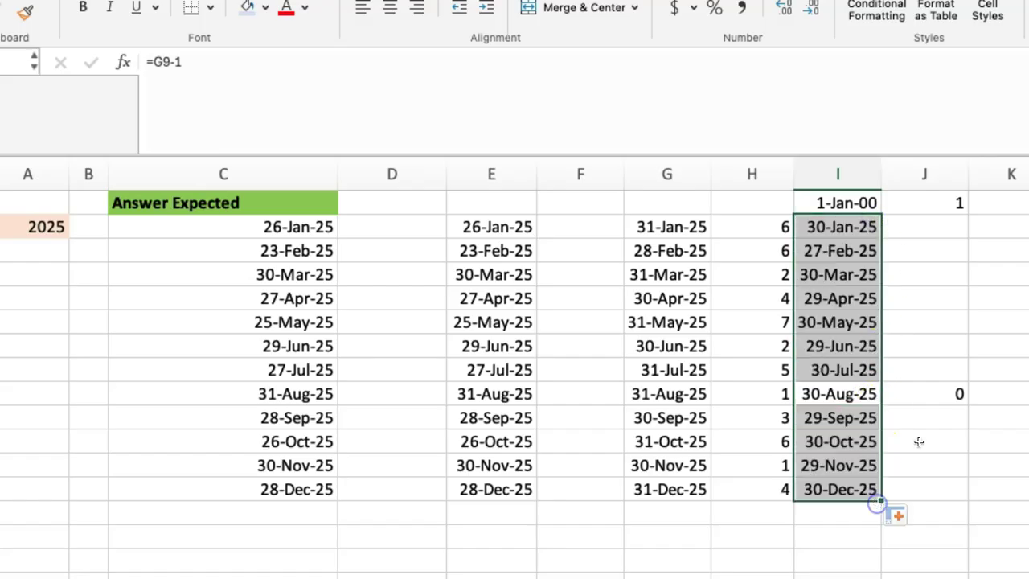
Fill the MOD formula from J9 up to J2 and down to J13 to cover all twelve months
click(940, 395)
drag(967, 404, 962, 212)
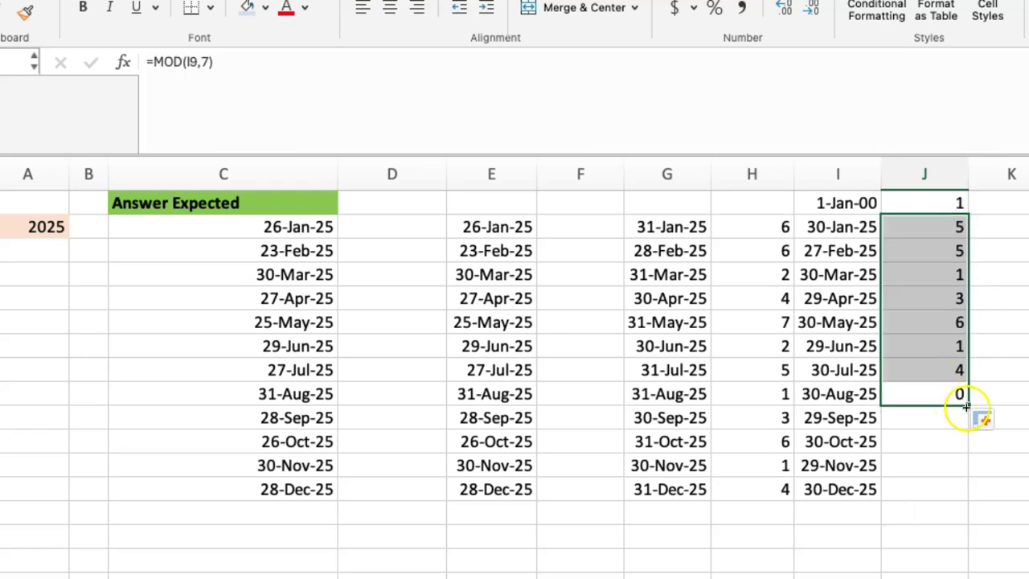
double_click(968, 408)
click(937, 278)
click(935, 229)
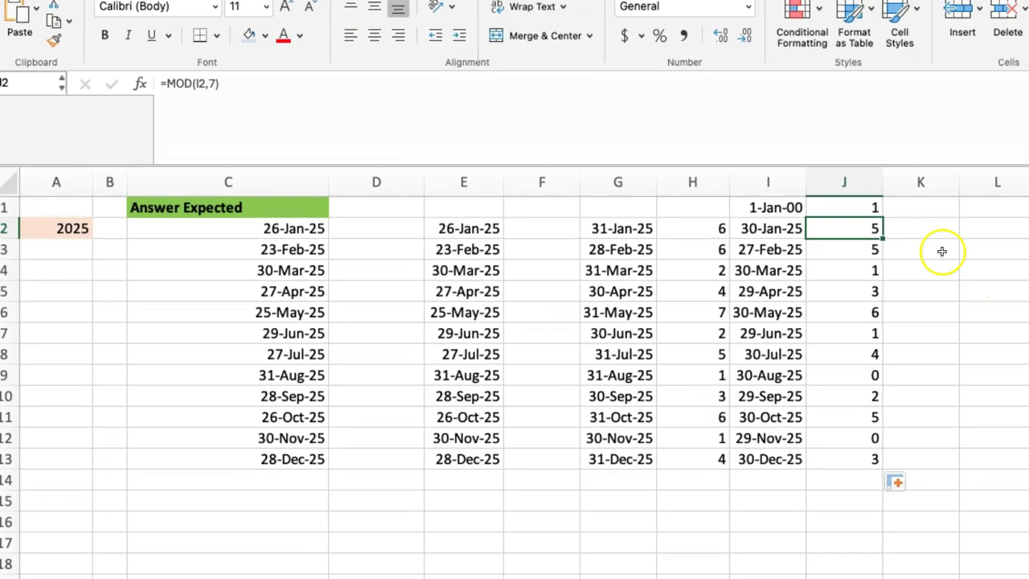
Enter =G2-J2 in K2 to subtract the remainder from the month-end date, and fill it down to K13
click(920, 229)
text(=)
key(Left)
key(Left)
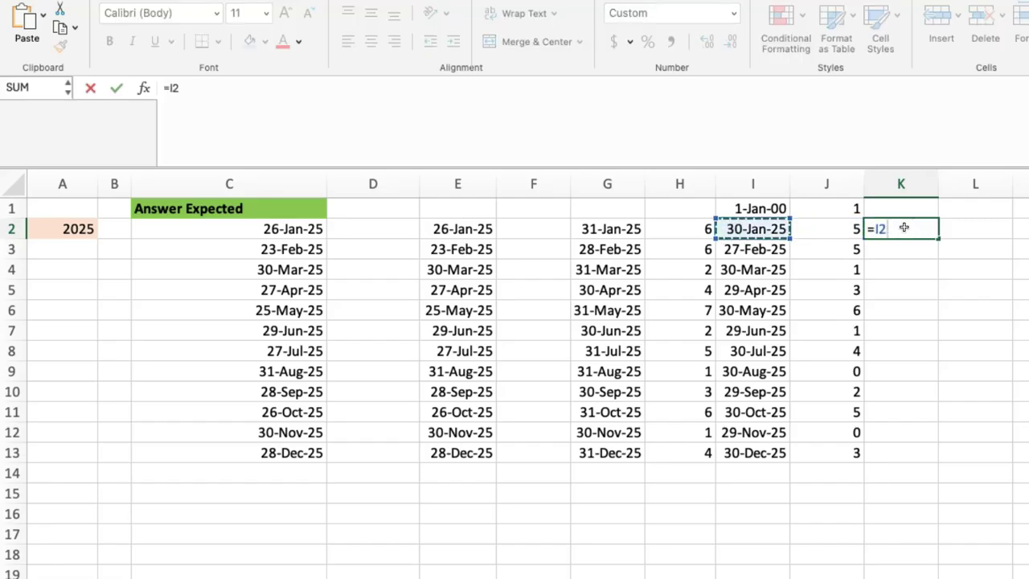
key(Left)
key(Left)
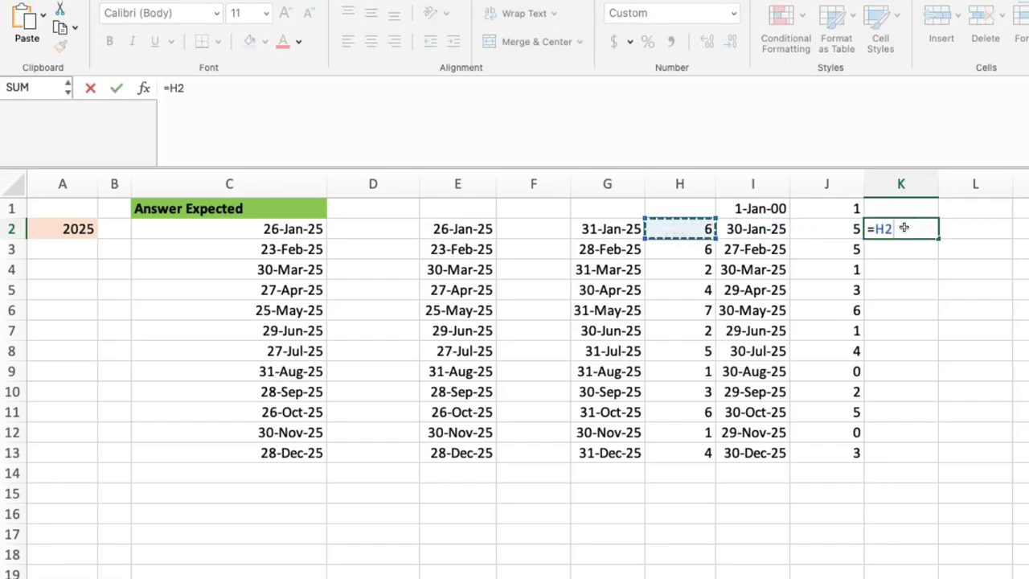
text(-)
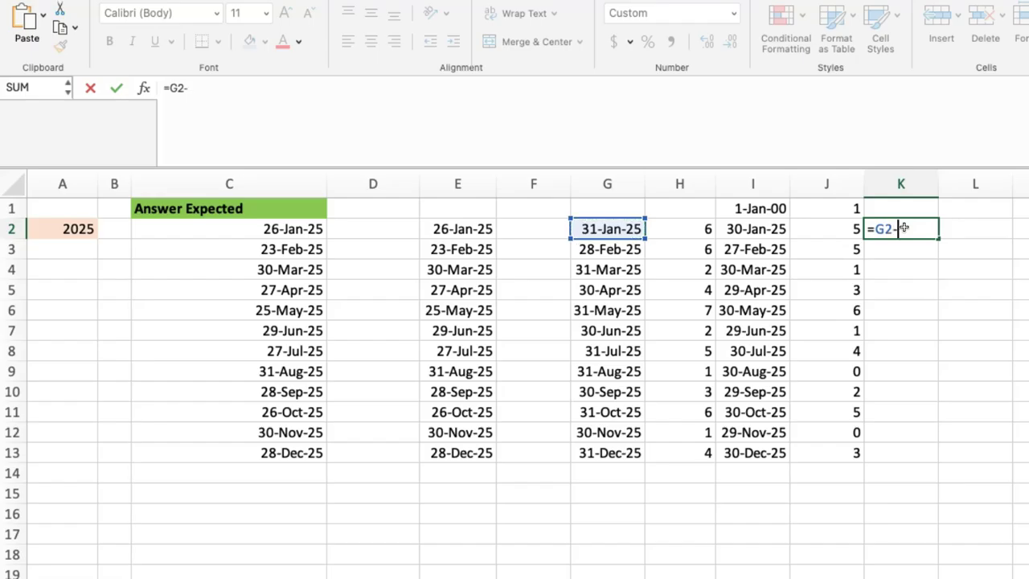
key(Left)
key(Return)
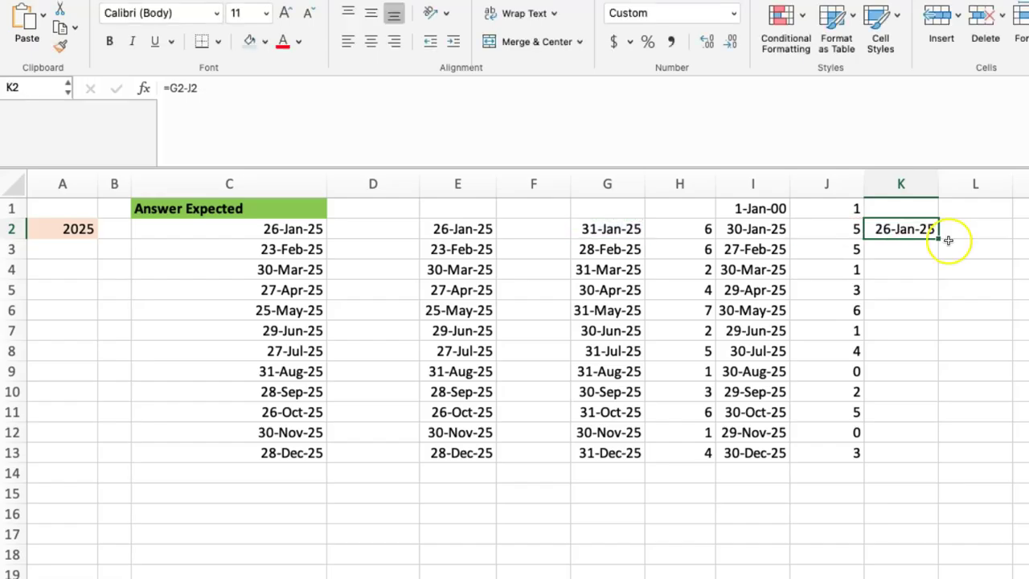
double_click(938, 236)
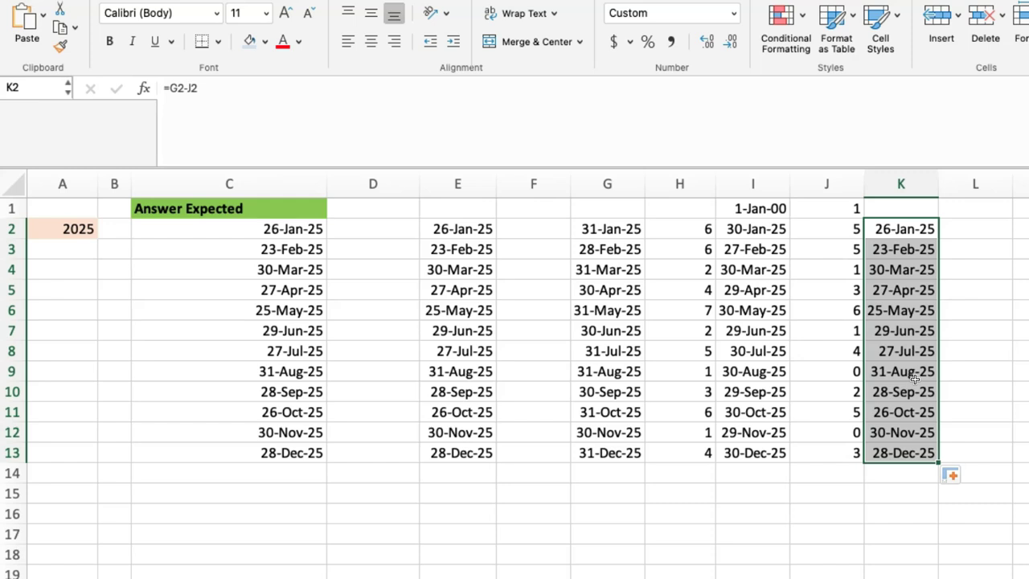
Clear the helper calculations in H2:K13 and the test cells I1:J1
drag(700, 228, 900, 450)
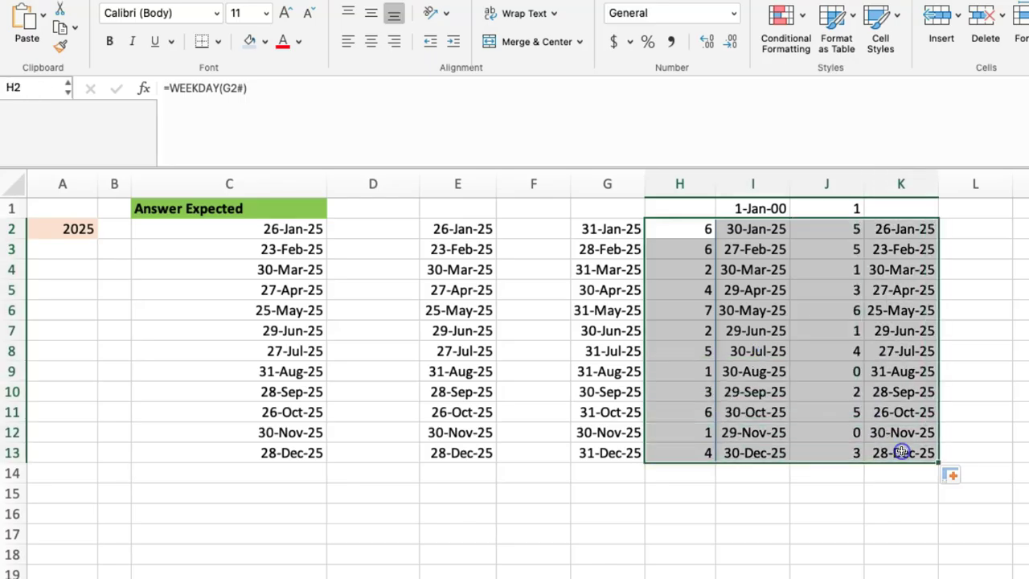
key(Delete)
drag(784, 202, 838, 209)
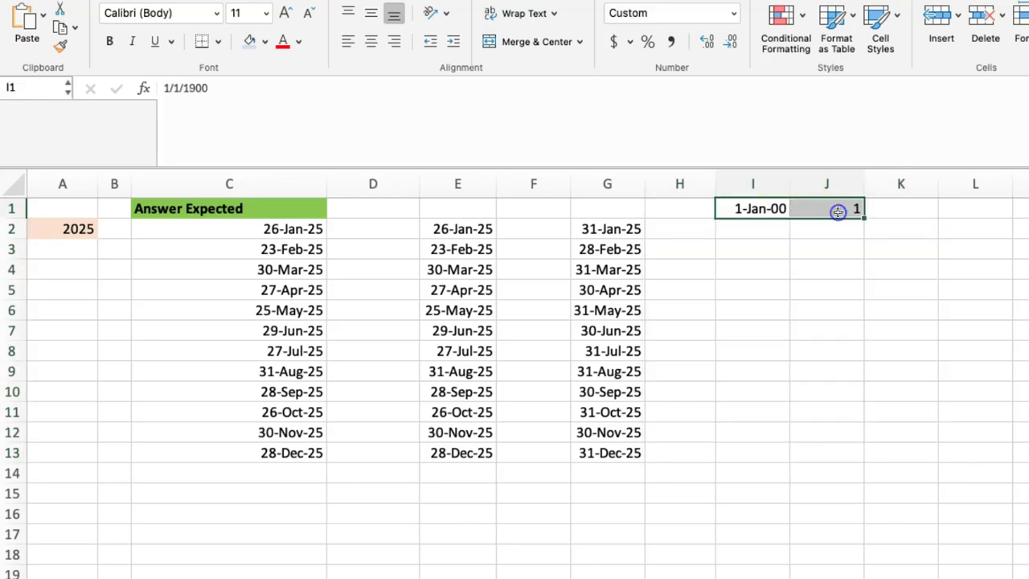
key(Delete)
Start wrapping the G2 formula in LET, assigning DATE(A2,SEQUENCE(12,,2),) to the name a
click(621, 227)
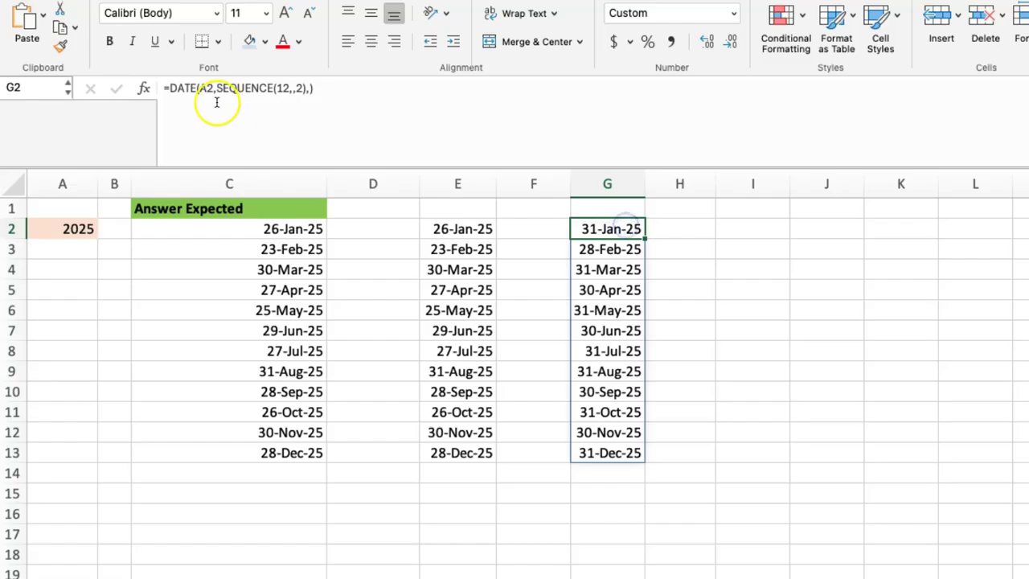
click(171, 89)
text(Let(a)
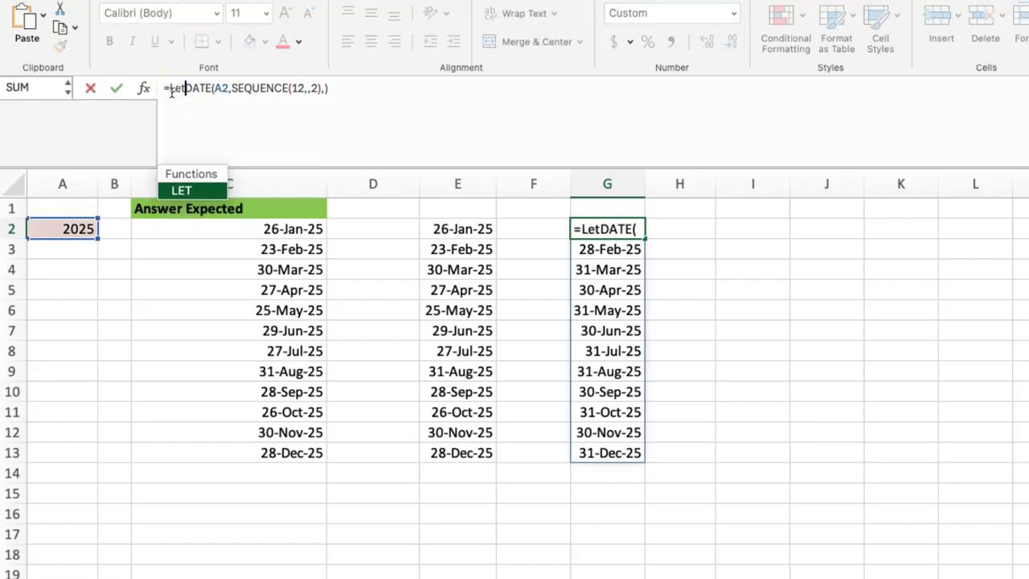
text(,)
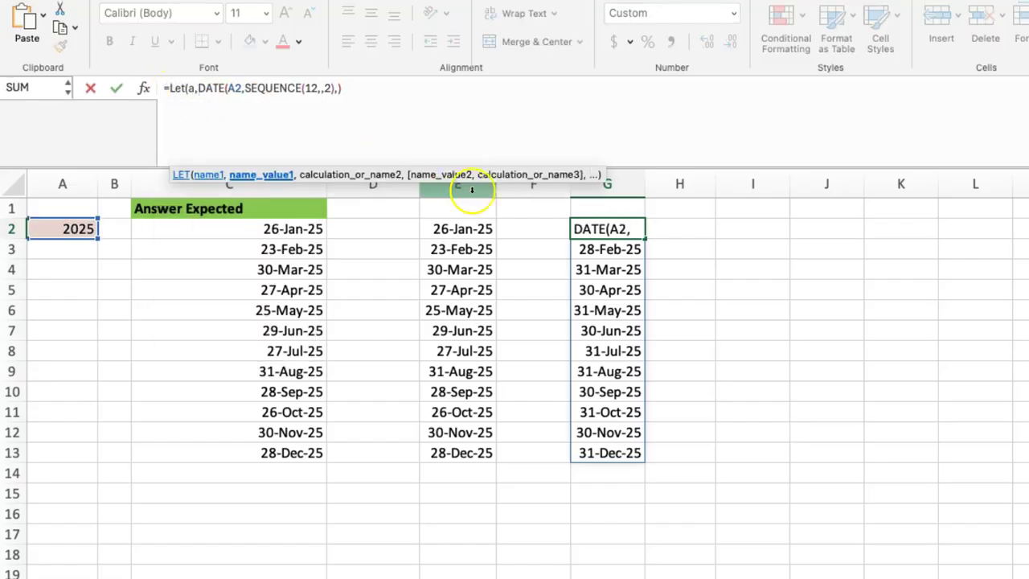
click(386, 87)
text(,)
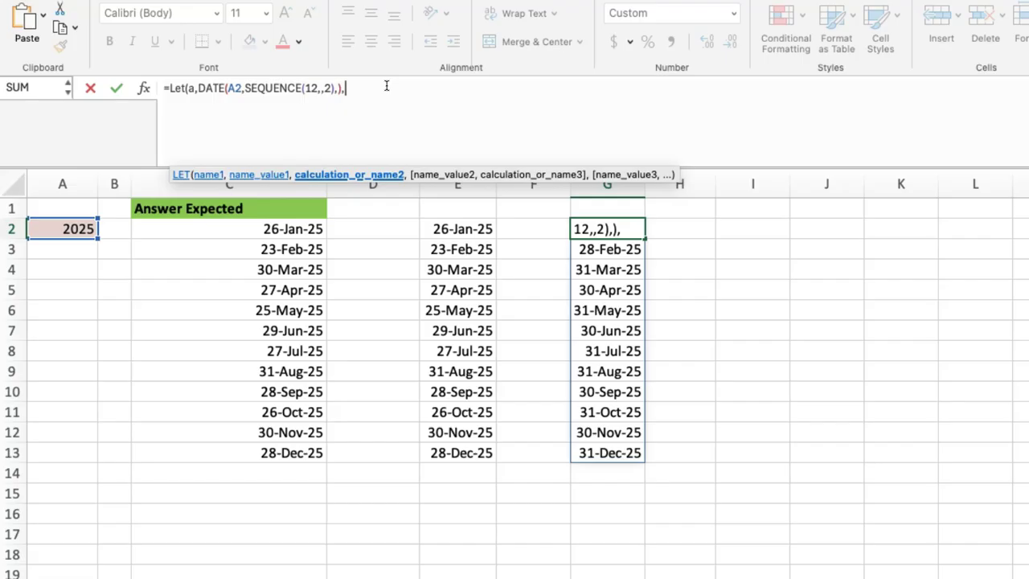
Complete the LET formula in G2 with the calculation a-MOD(a-1,7) and enter it
text(mod()
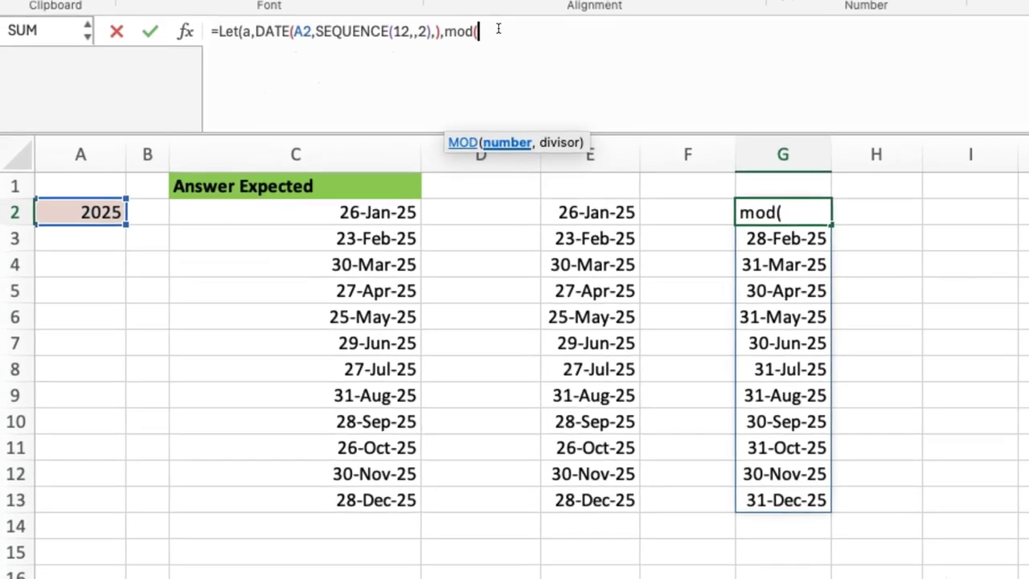
text(a-1)
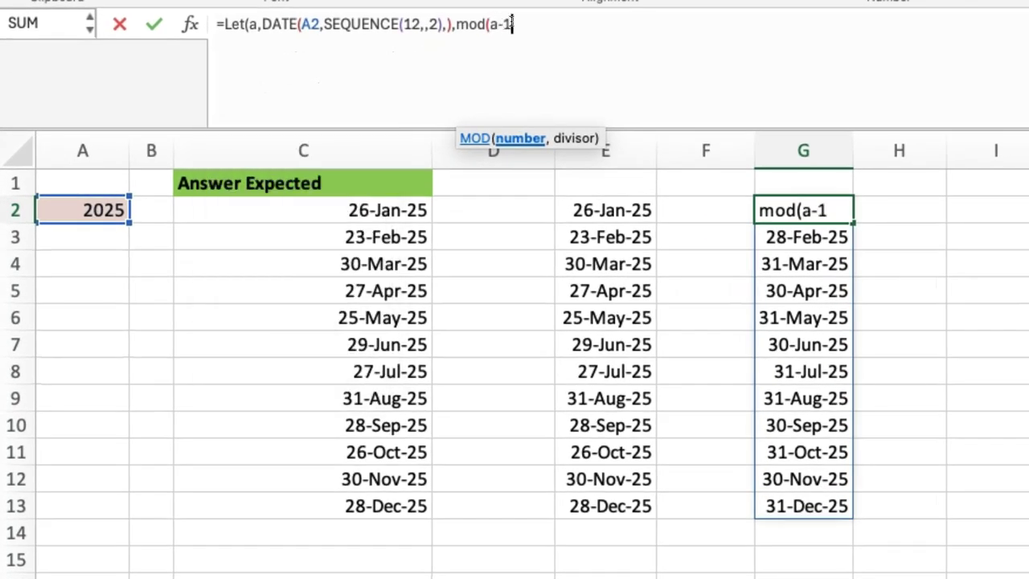
text(,7))
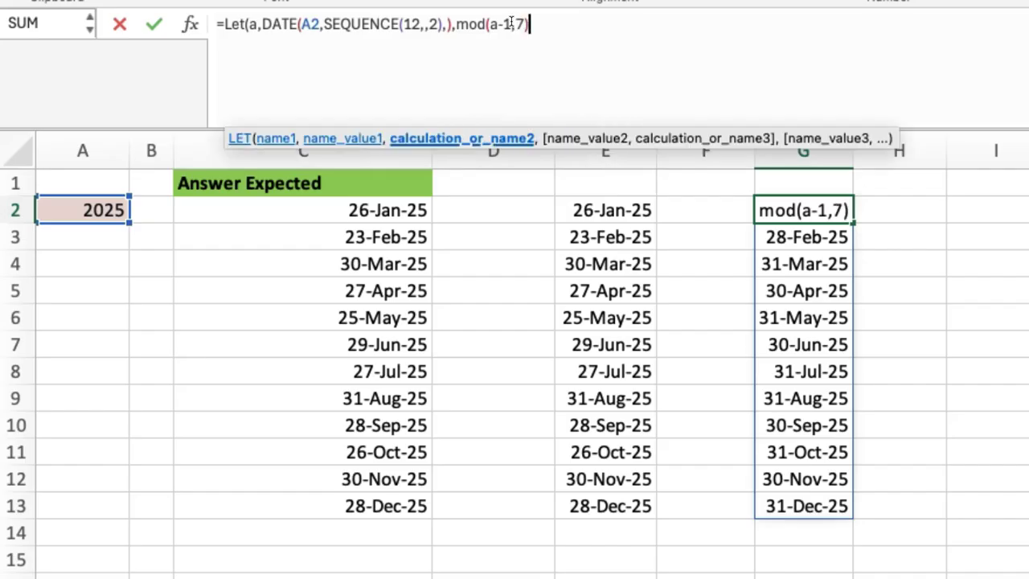
click(456, 25)
text(a-)
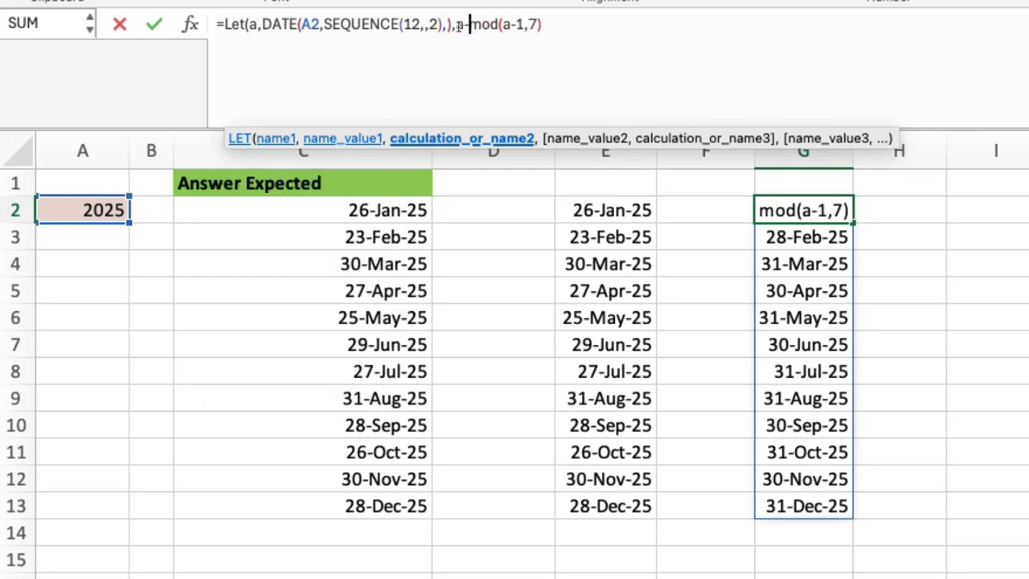
click(584, 25)
text())
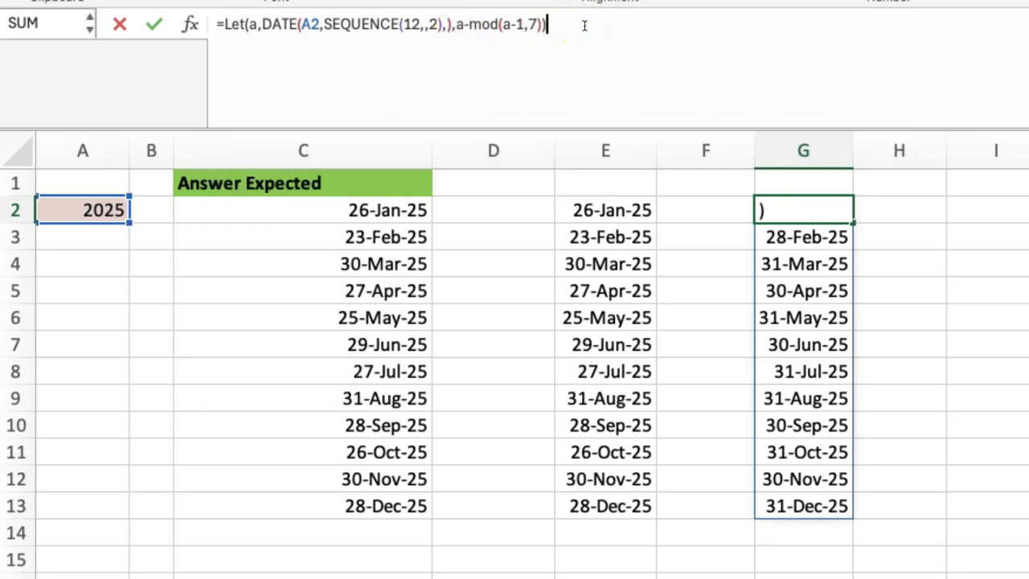
key(Return)
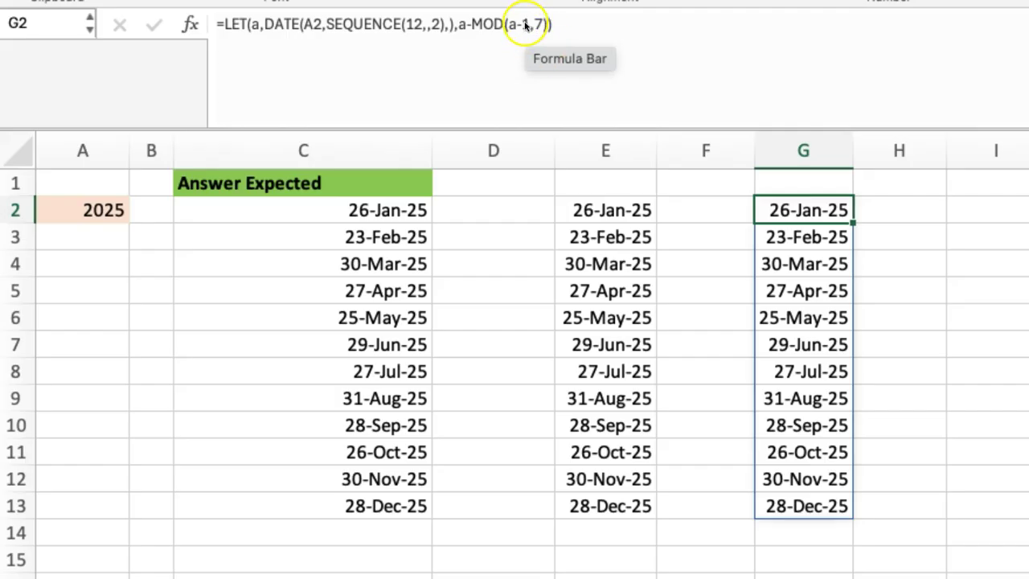
Review the a-1 argument of MOD in the G2 formula and compare it with the longer formula in E2
click(523, 24)
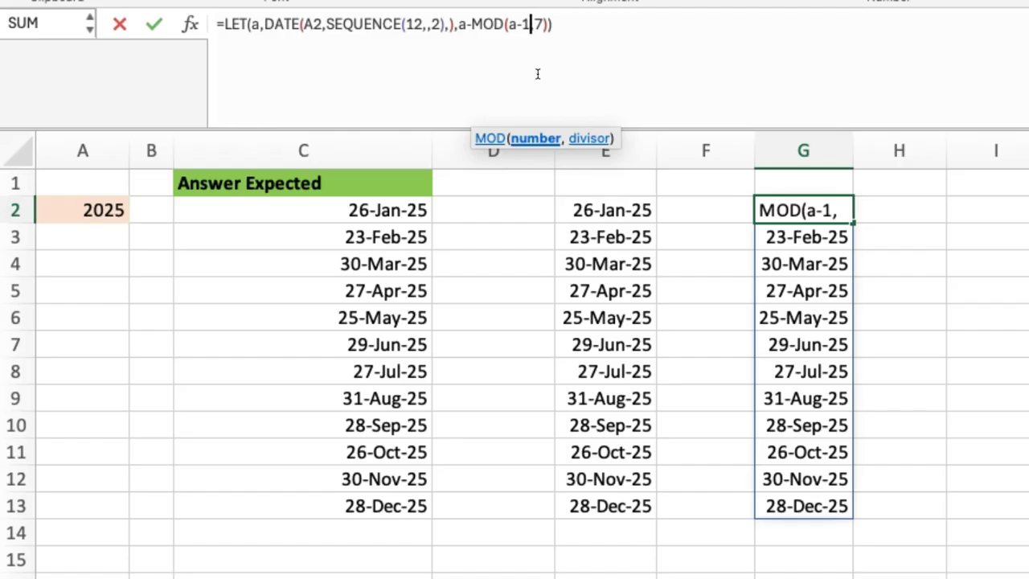
key(Return)
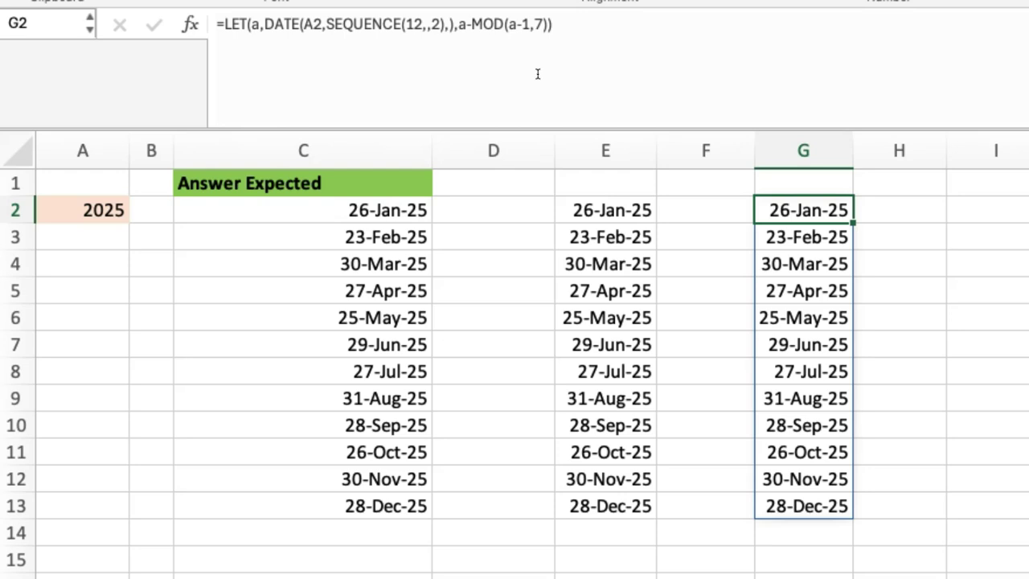
click(604, 215)
click(604, 210)
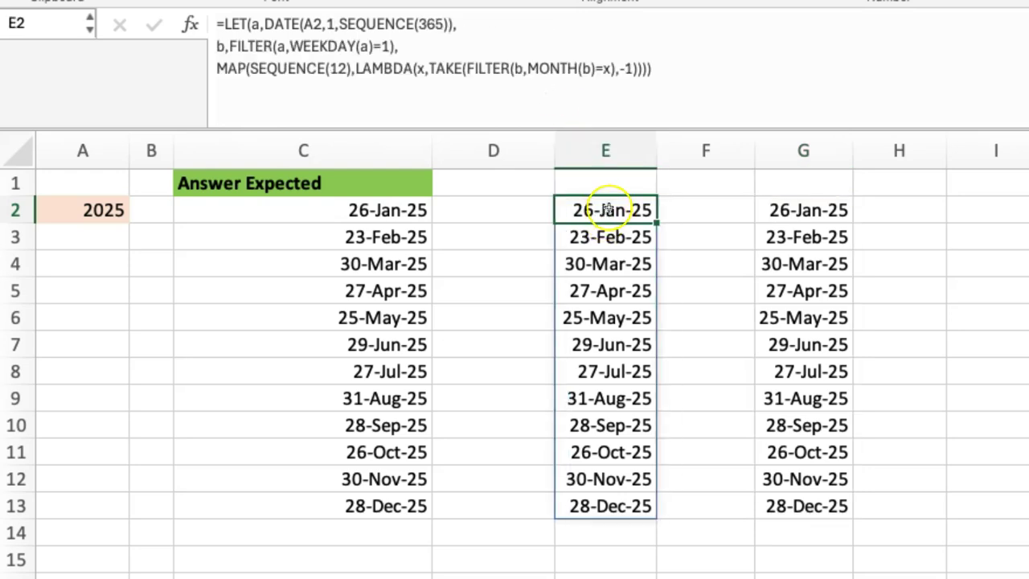